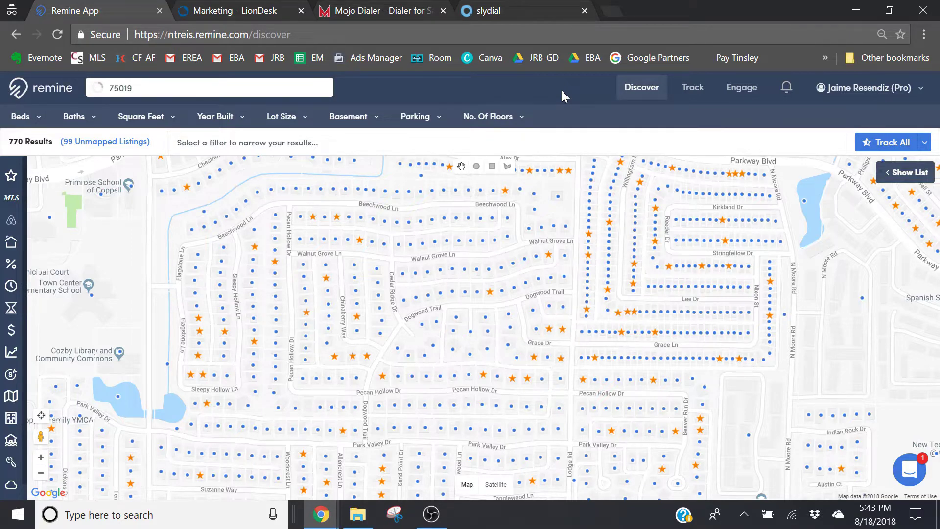
Pan the 75019 Discover map and go to the list of 100 tracked properties
{"action": "left_click_drag", "start_coordinate": [448, 383], "coordinate": [398, 315]}
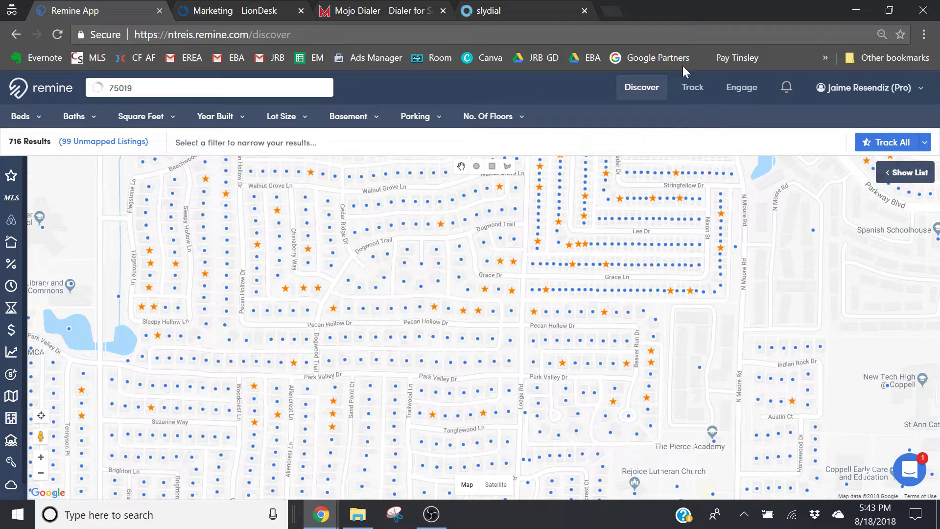
{"action": "left_click", "coordinate": [692, 93]}
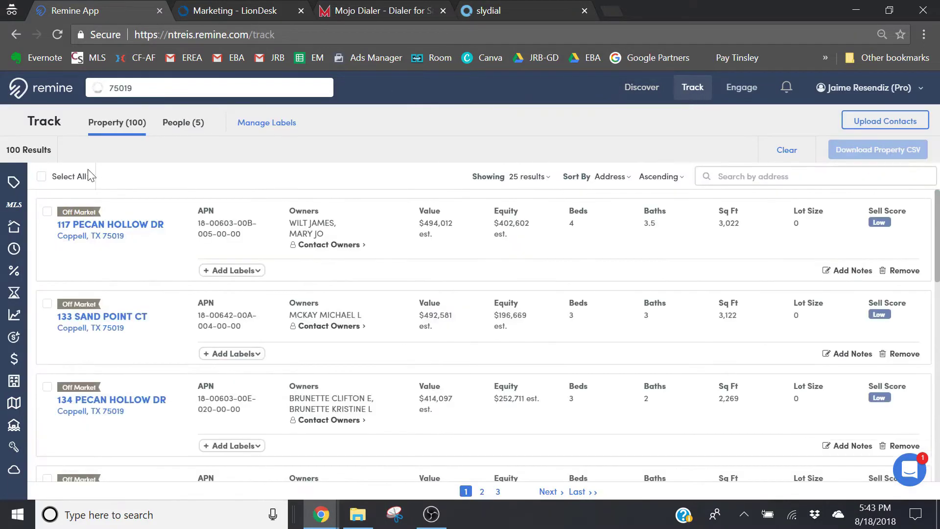
Select all 100 tracked properties and confirm removing them from tracking
{"action": "left_click", "coordinate": [42, 177]}
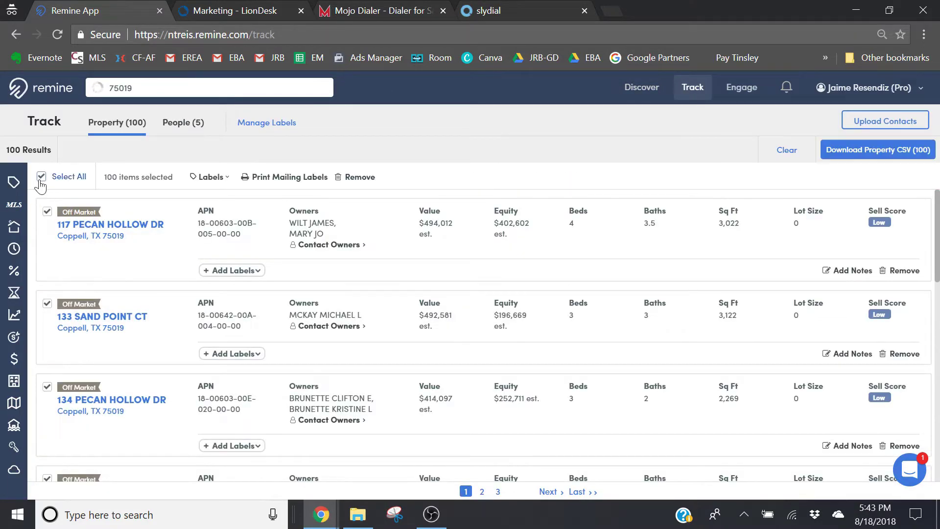
{"action": "left_click", "coordinate": [358, 178]}
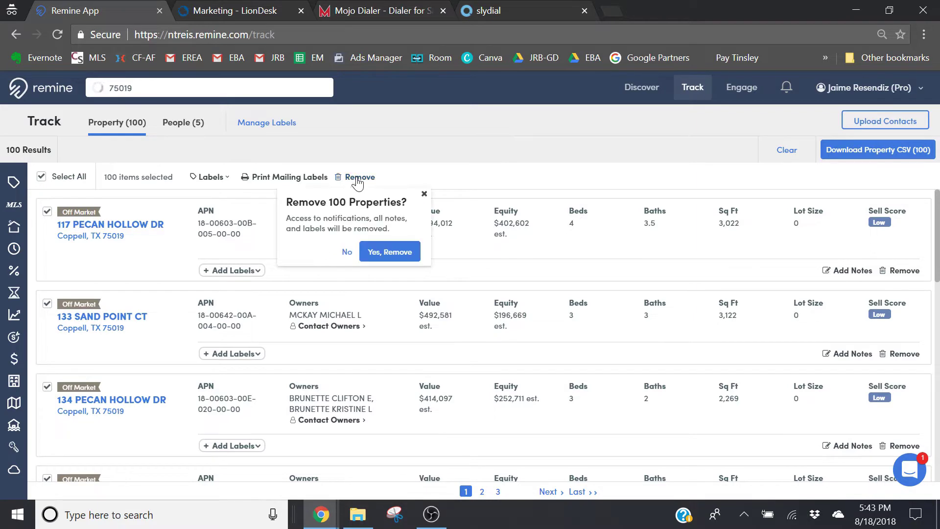
{"action": "left_click", "coordinate": [384, 258]}
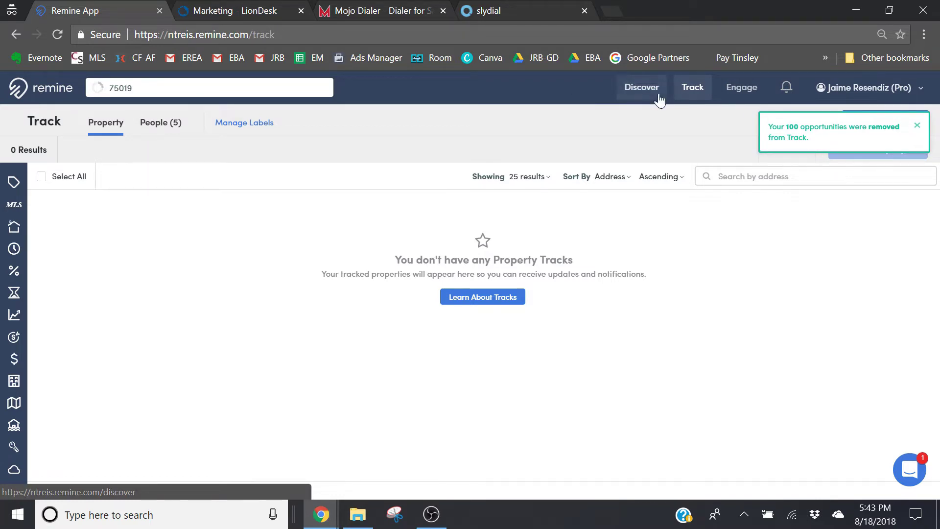
Filter the map to a 6%+ mortgage rate, track all 83 results, and view them in Track
{"action": "left_click", "coordinate": [68, 95]}
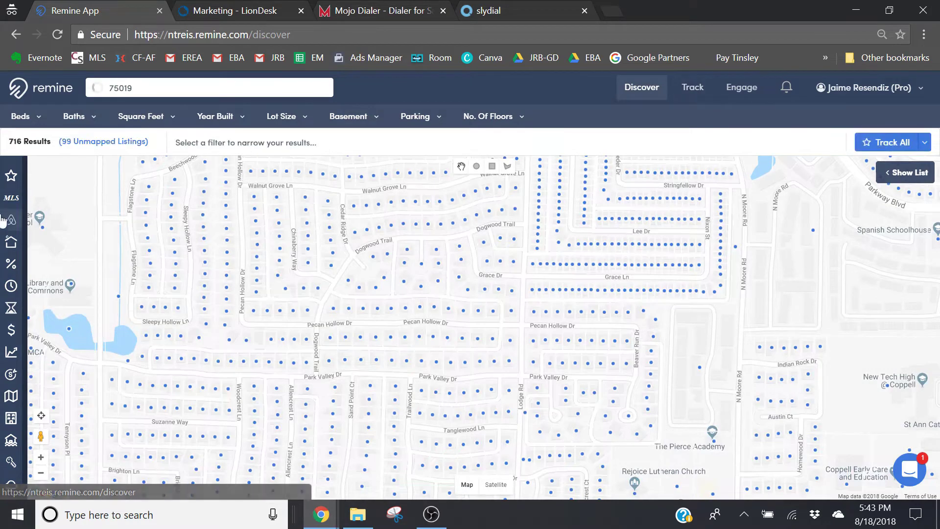
{"action": "left_click", "coordinate": [11, 263]}
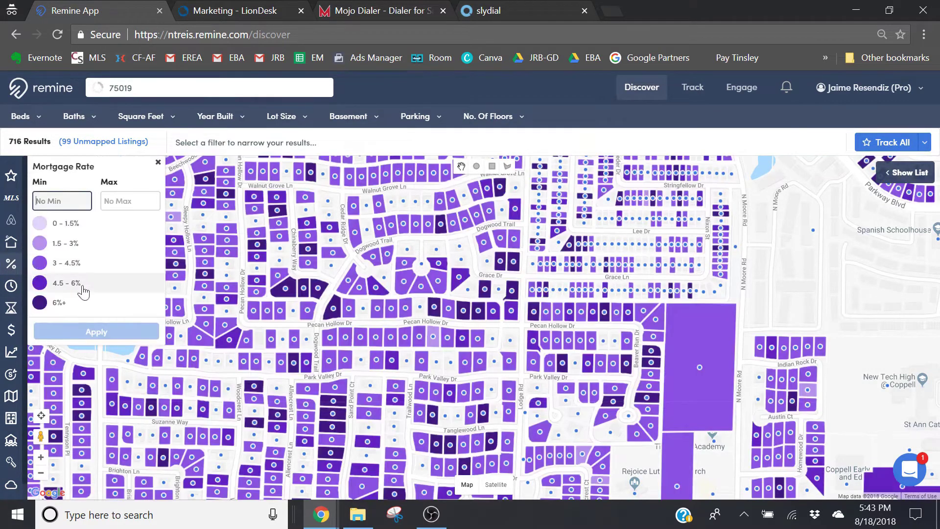
{"action": "left_click", "coordinate": [68, 306]}
{"action": "left_click", "coordinate": [142, 331]}
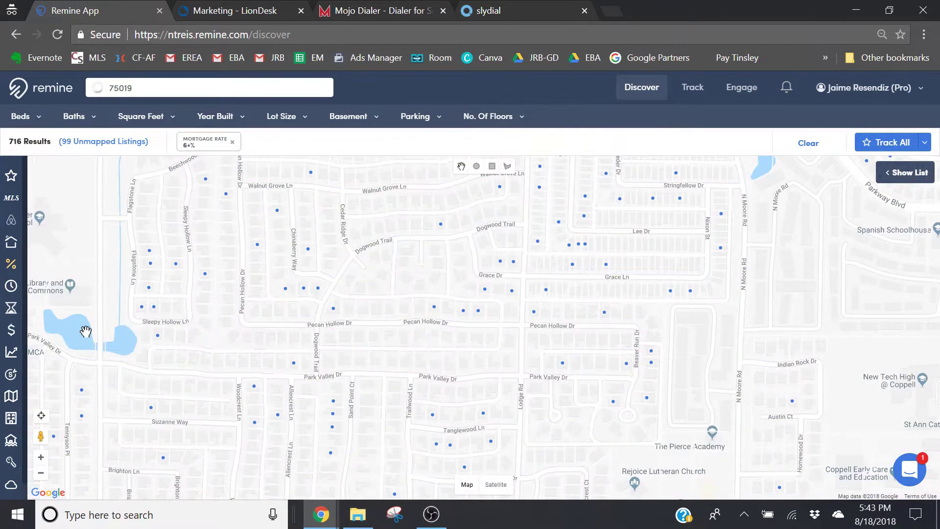
{"action": "left_click", "coordinate": [885, 143]}
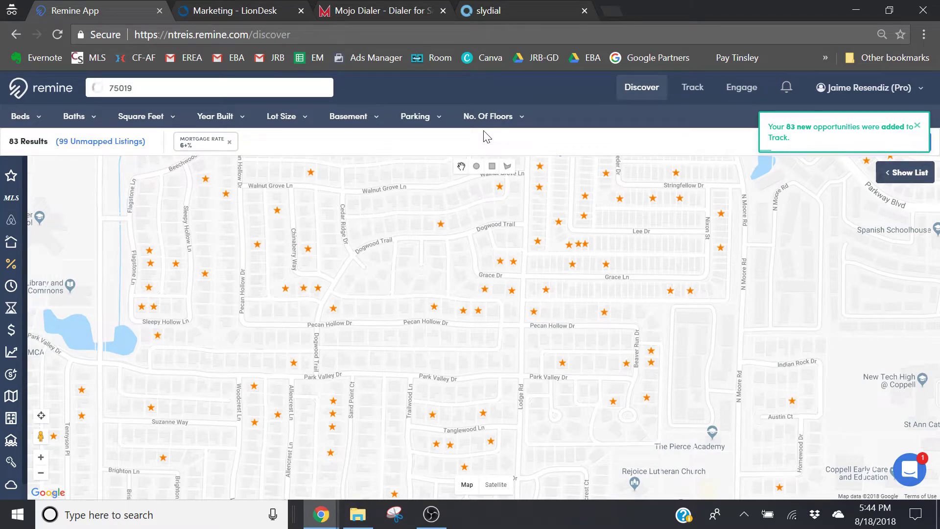
{"action": "left_click", "coordinate": [692, 87]}
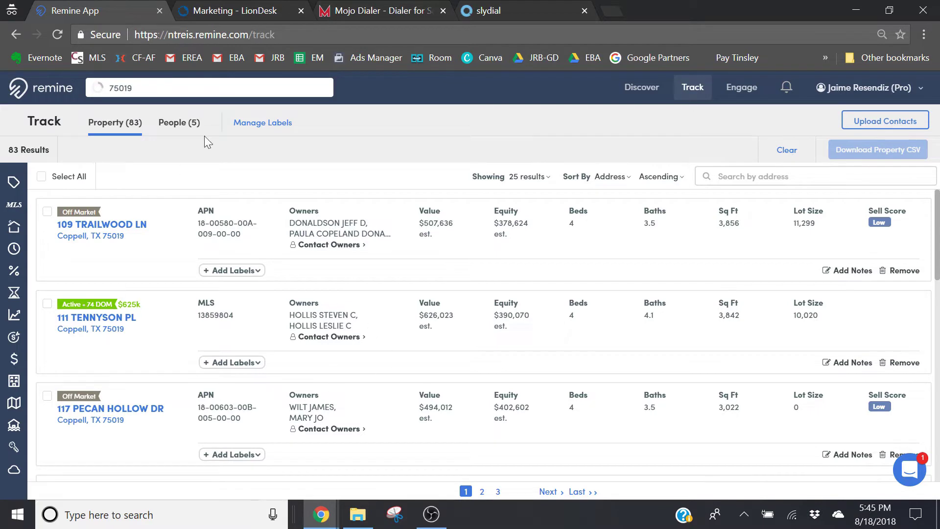
Reveal owner contact details for the first three tracked properties, scrolling down the list
{"action": "left_click", "coordinate": [346, 244]}
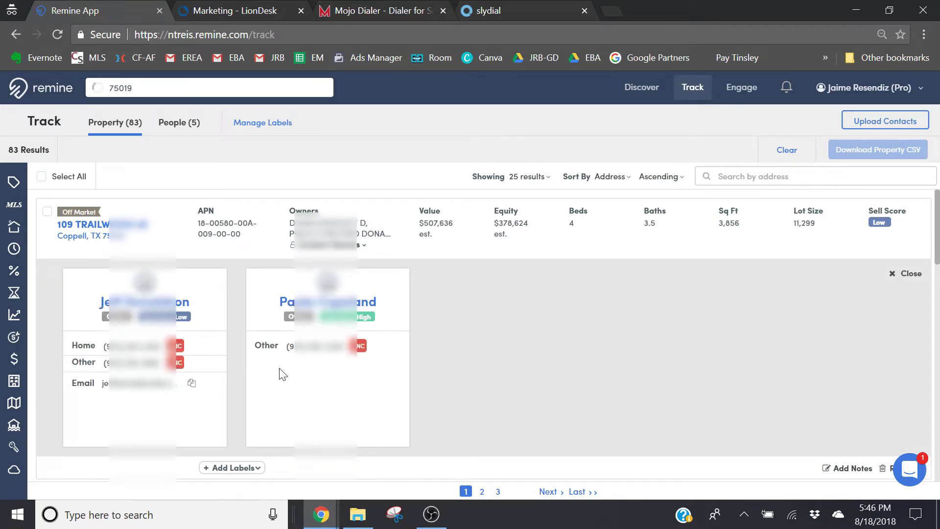
{"action": "mouse_move", "coordinate": [179, 349]}
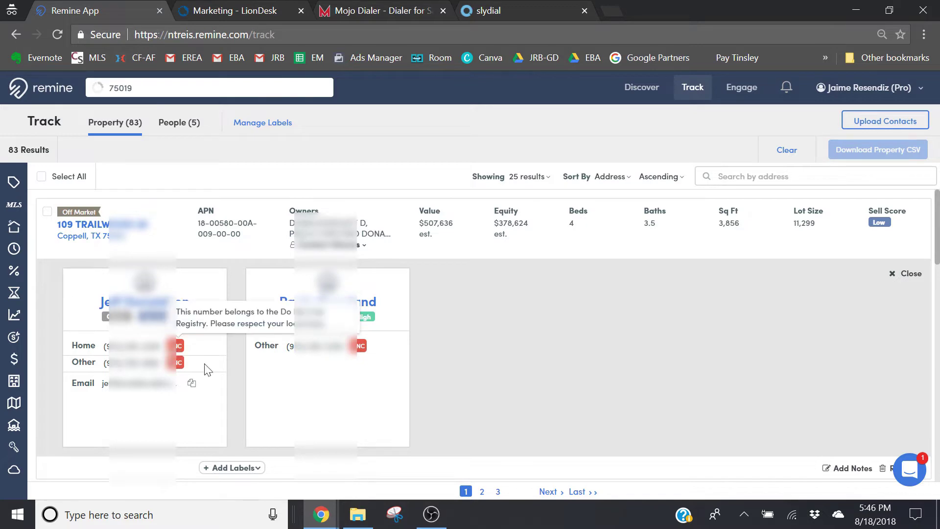
{"action": "left_click_drag", "start_coordinate": [936, 242], "coordinate": [937, 294]}
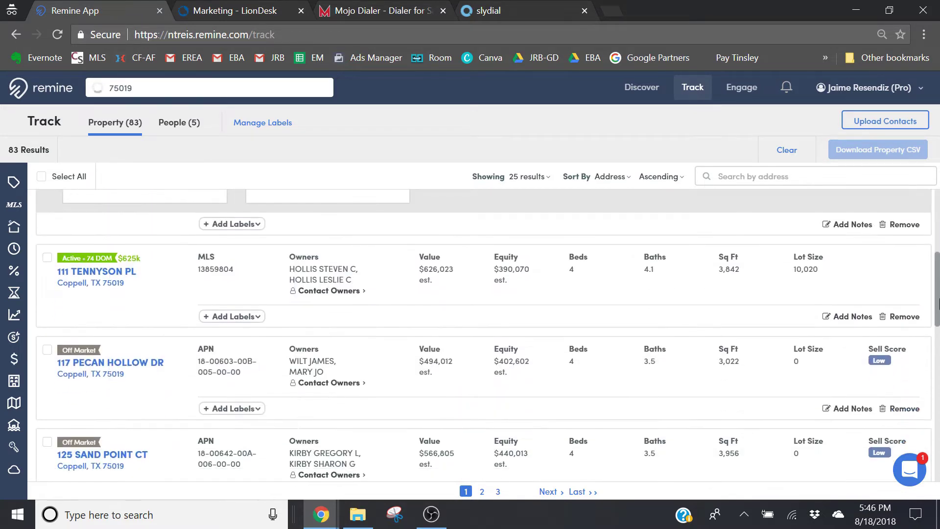
{"action": "left_click", "coordinate": [318, 291]}
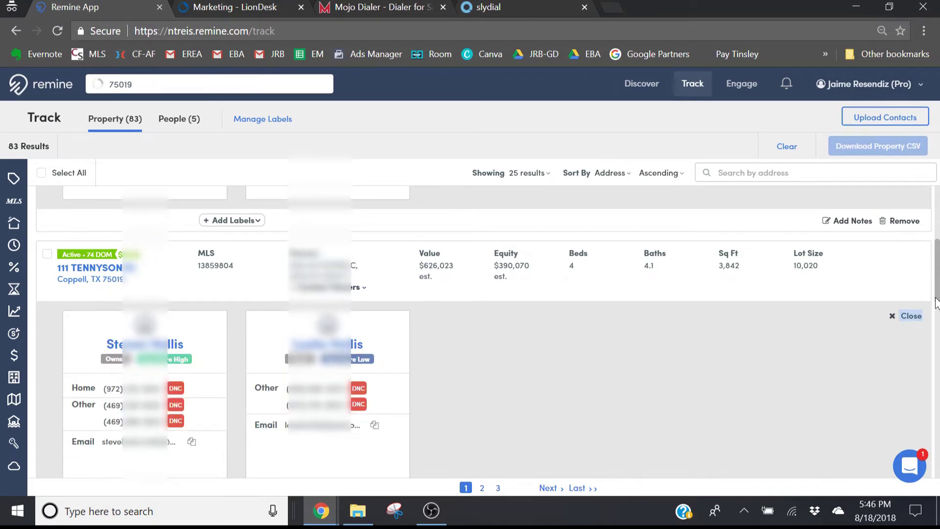
{"action": "left_click_drag", "start_coordinate": [936, 303], "coordinate": [938, 339]}
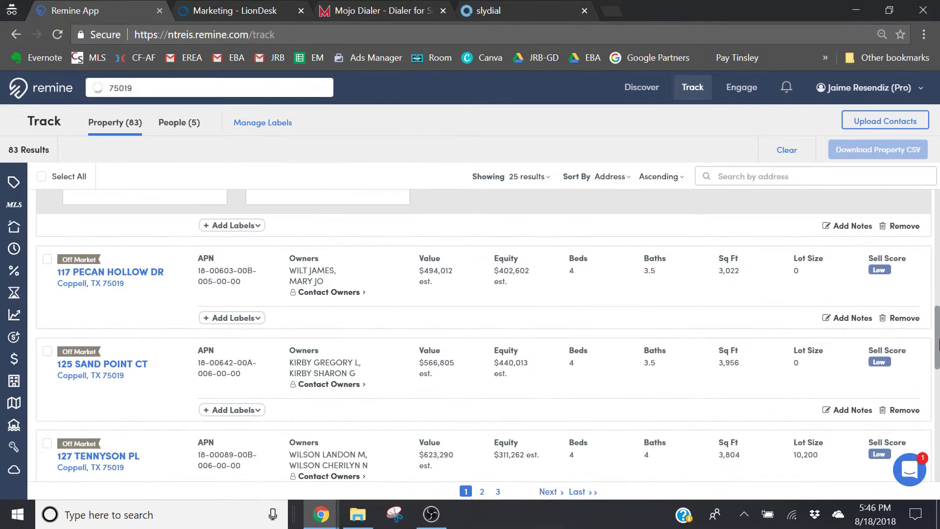
{"action": "left_click", "coordinate": [346, 293]}
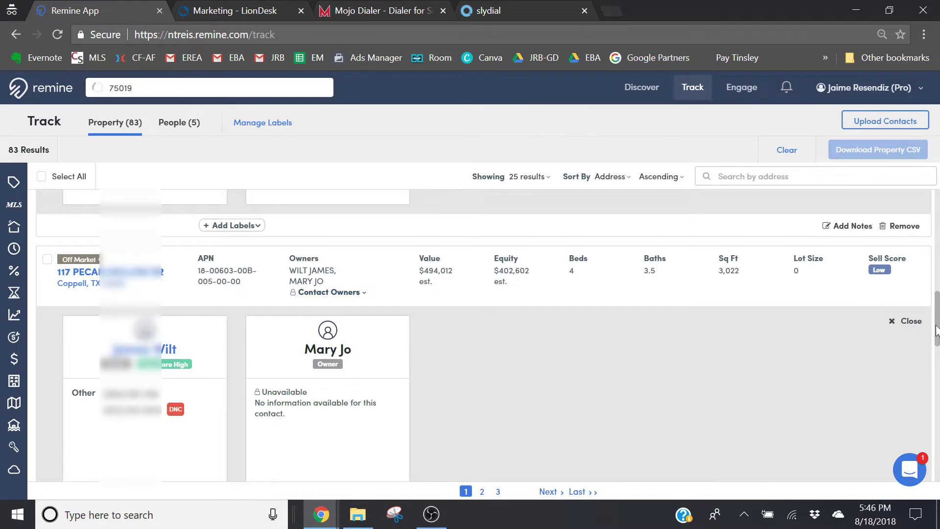
{"action": "left_click_drag", "start_coordinate": [936, 330], "coordinate": [937, 346]}
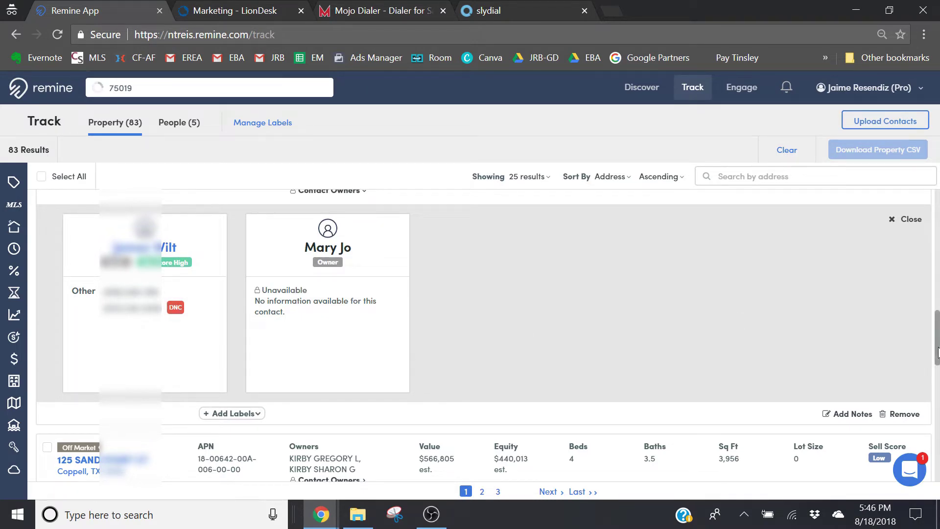
{"action": "left_click_drag", "start_coordinate": [937, 350], "coordinate": [937, 381]}
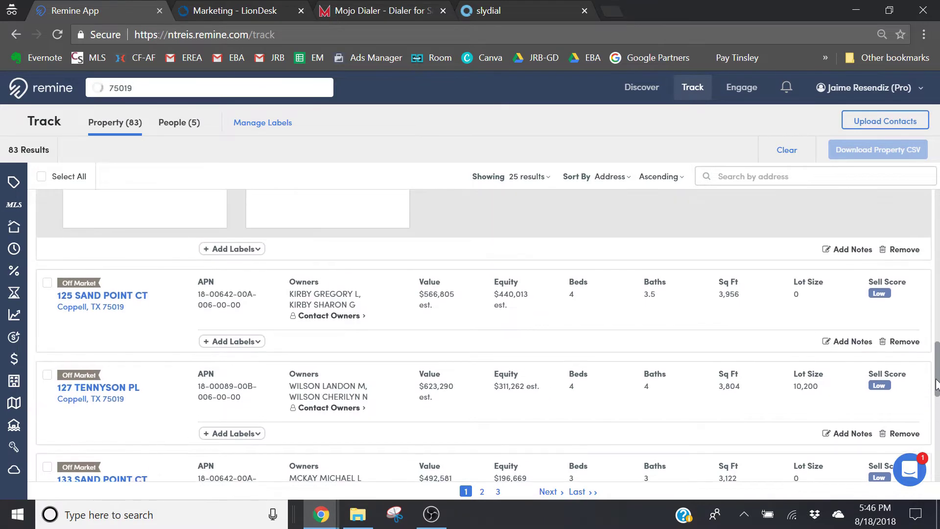
{"action": "left_click", "coordinate": [336, 316]}
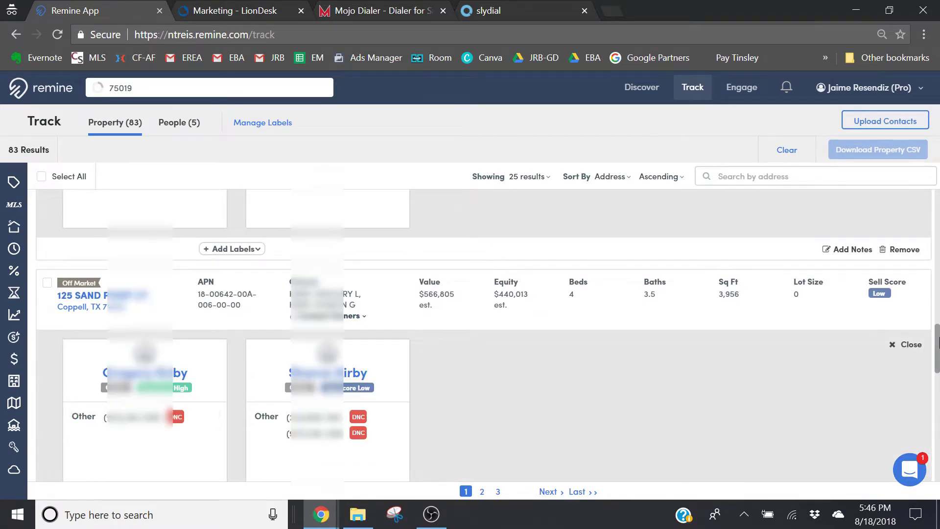
{"action": "left_click_drag", "start_coordinate": [937, 352], "coordinate": [937, 395]}
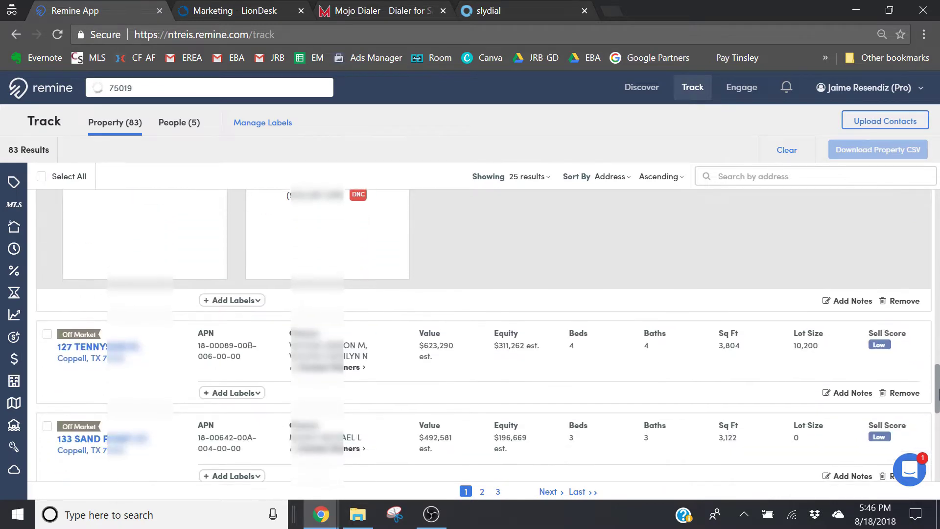
{"action": "left_click", "coordinate": [344, 364]}
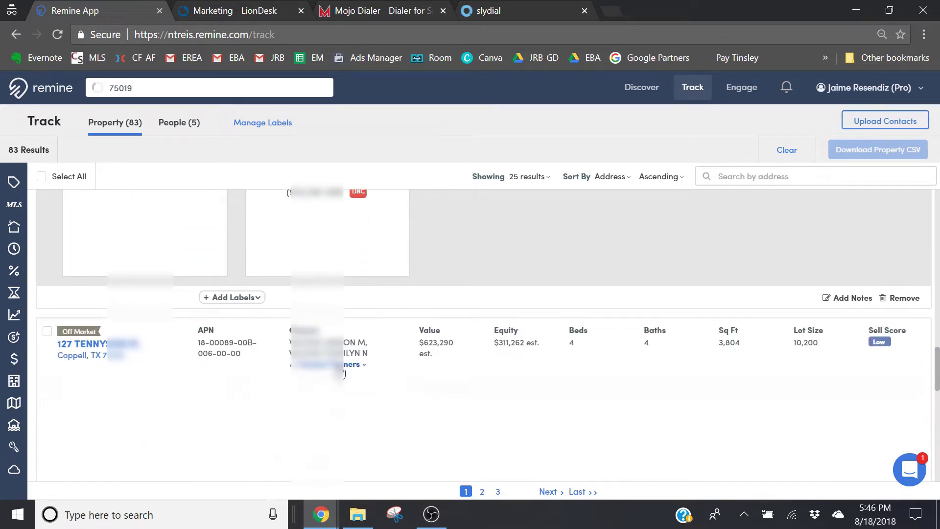
{"action": "left_click_drag", "start_coordinate": [937, 372], "coordinate": [937, 411]}
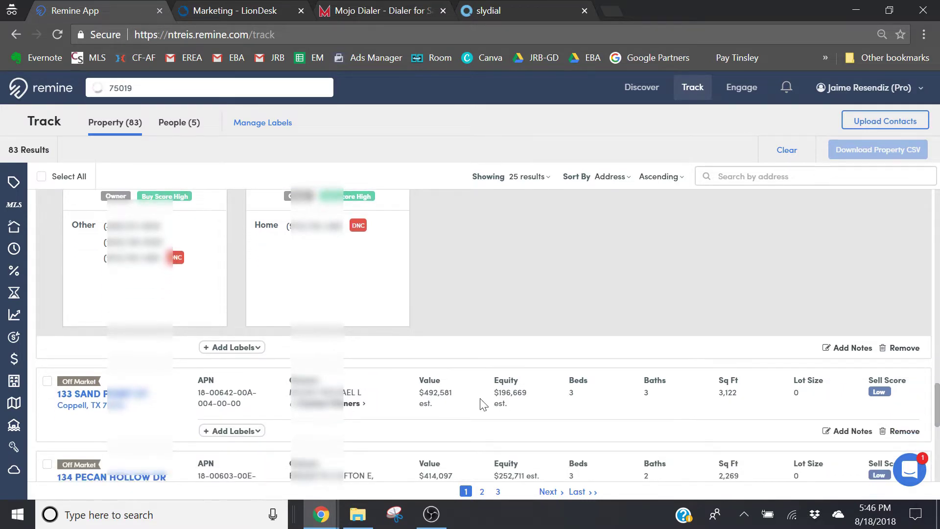
{"action": "left_click", "coordinate": [351, 405]}
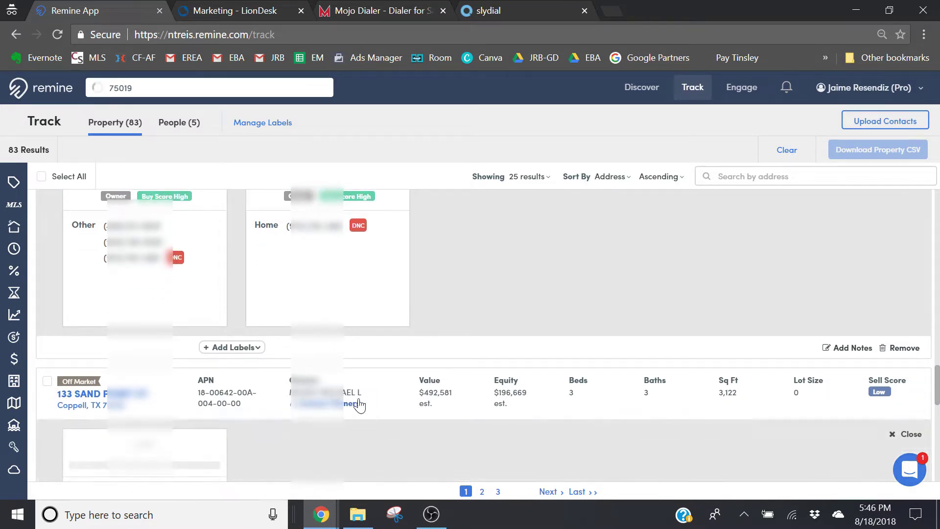
{"action": "left_click_drag", "start_coordinate": [937, 398], "coordinate": [938, 428]}
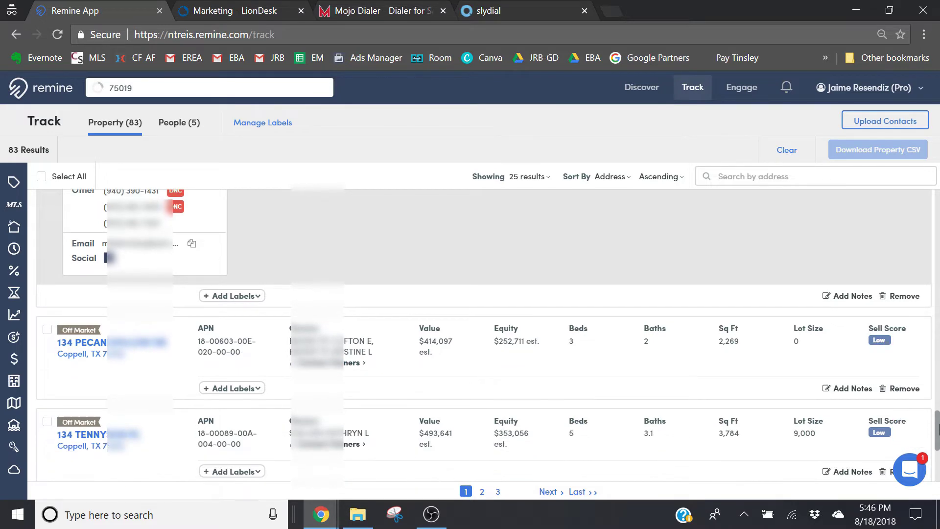
{"action": "left_click", "coordinate": [347, 368]}
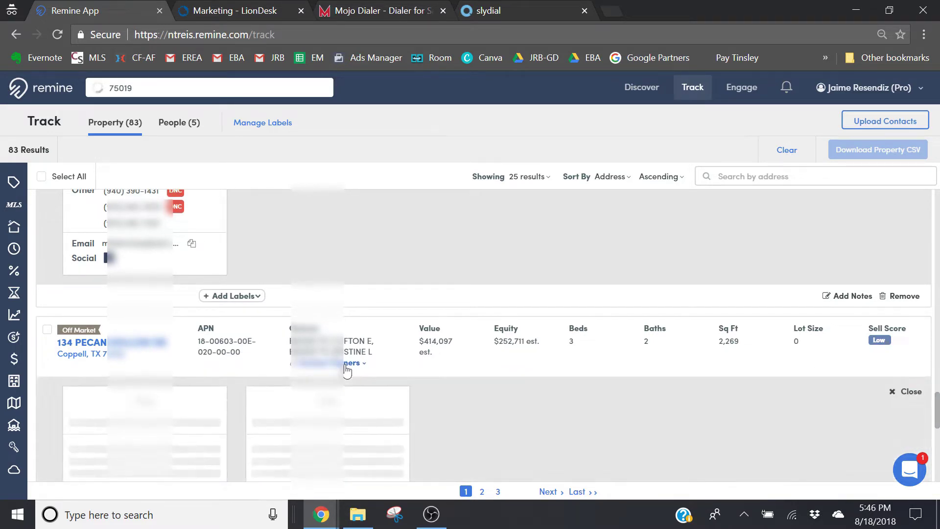
{"action": "left_click_drag", "start_coordinate": [937, 415], "coordinate": [937, 440]}
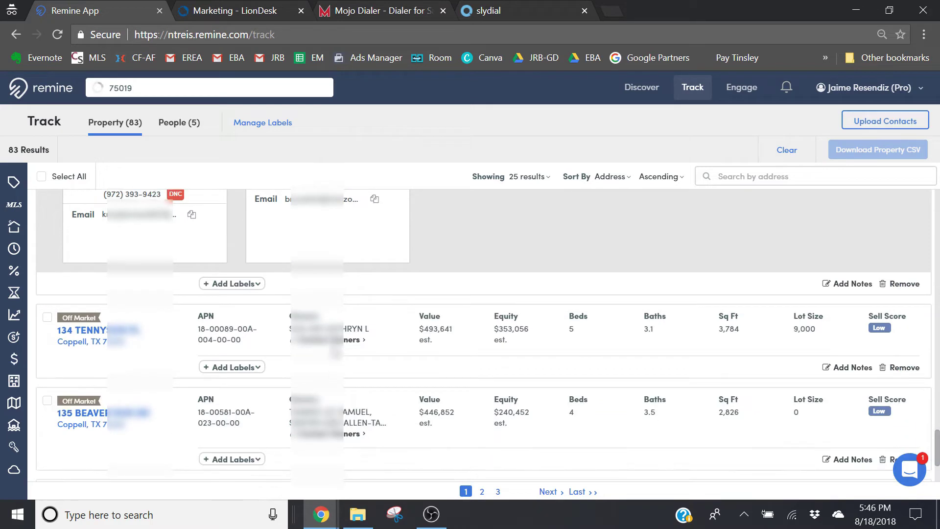
{"action": "left_click", "coordinate": [334, 342]}
{"action": "mouse_move", "coordinate": [937, 426]}
{"action": "left_mouse_down"}
{"action": "mouse_move", "coordinate": [937, 437]}
{"action": "mouse_move", "coordinate": [894, 194]}
{"action": "mouse_move", "coordinate": [932, 352]}
{"action": "mouse_move", "coordinate": [936, 438]}
{"action": "left_mouse_up"}
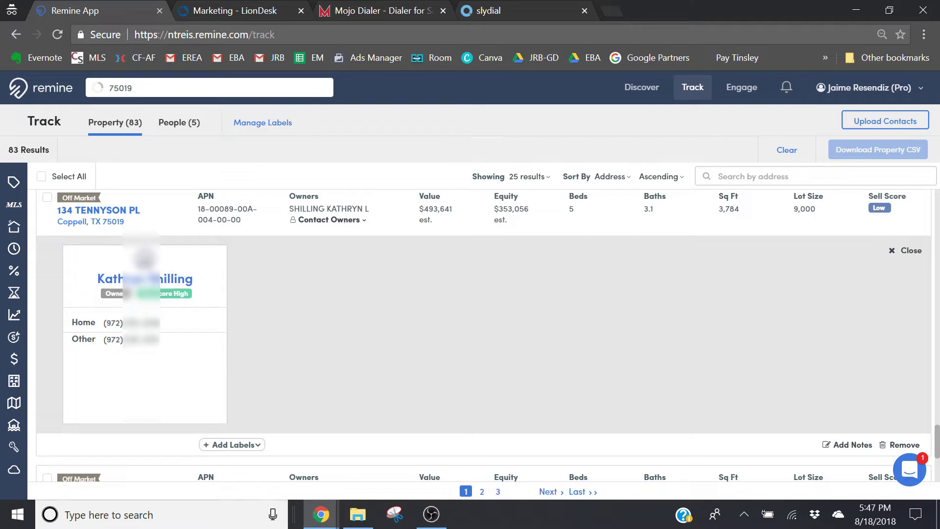
{"action": "triple_click", "coordinate": [141, 322]}
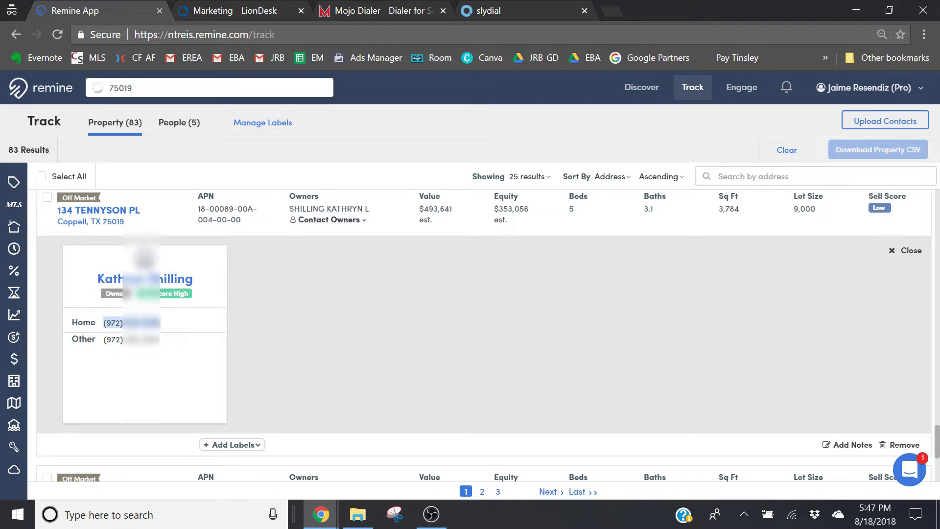
{"action": "left_click", "coordinate": [142, 323]}
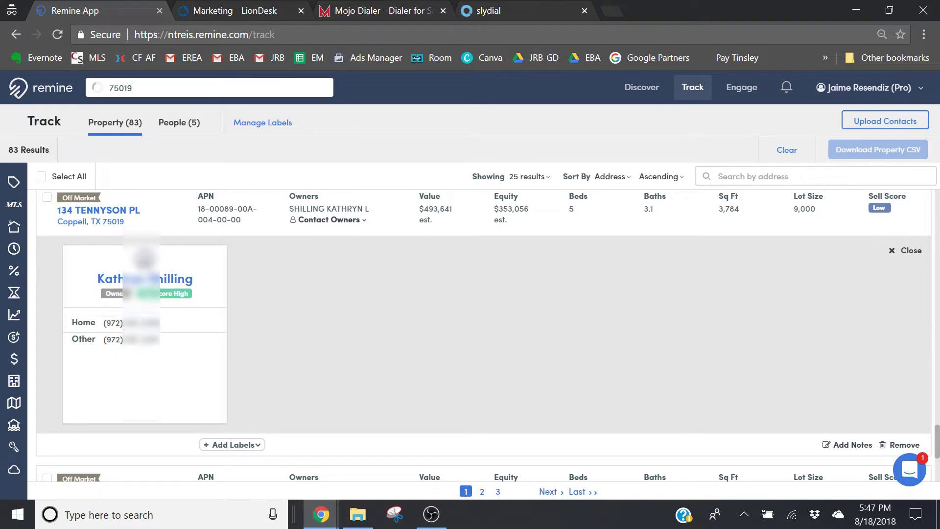
{"action": "triple_click", "coordinate": [141, 339]}
{"action": "left_click", "coordinate": [142, 339]}
{"action": "scroll", "coordinate": [936, 452], "scroll_direction": "down", "scroll_amount": 1}
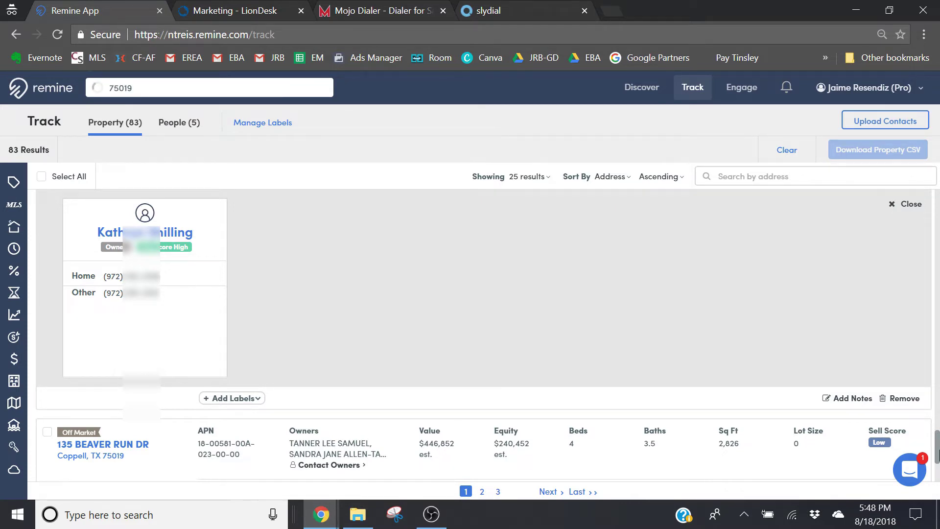
{"action": "scroll", "coordinate": [937, 452], "scroll_direction": "up", "scroll_amount": 2}
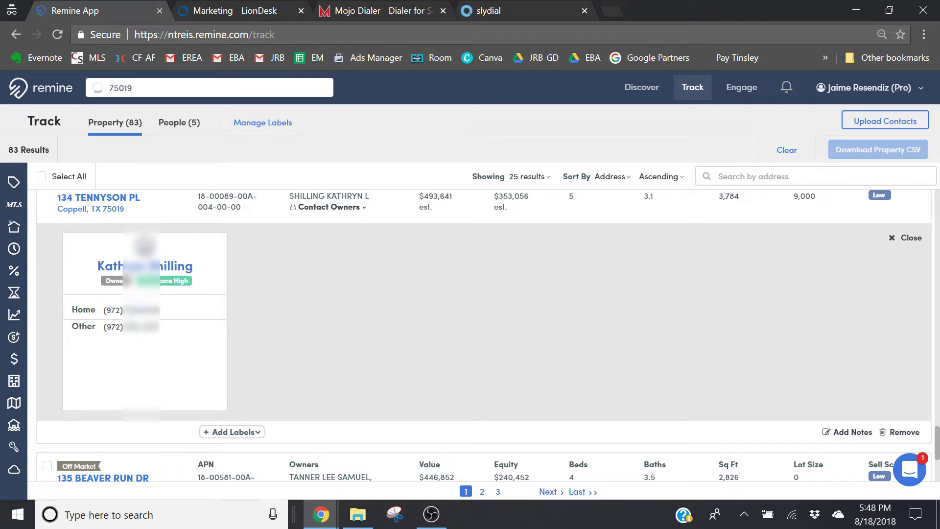
{"action": "triple_click", "coordinate": [140, 310]}
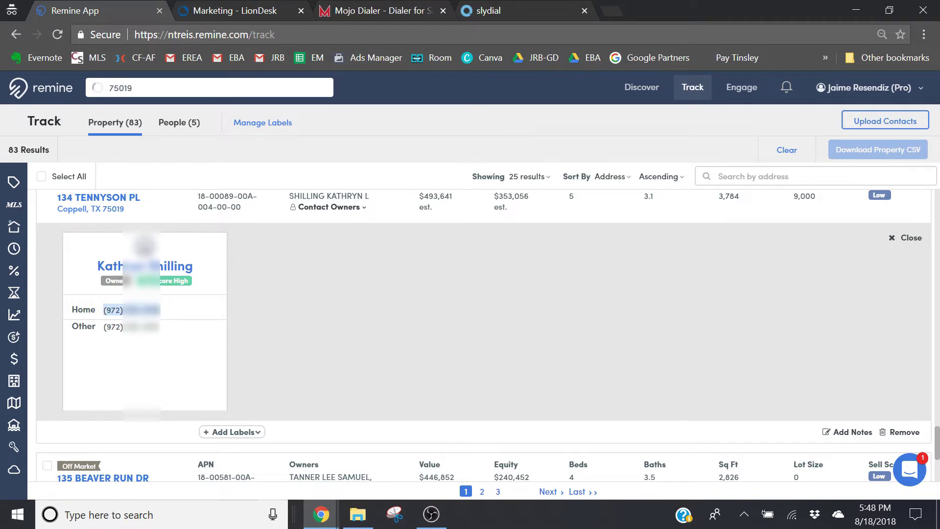
{"action": "left_click", "coordinate": [320, 514]}
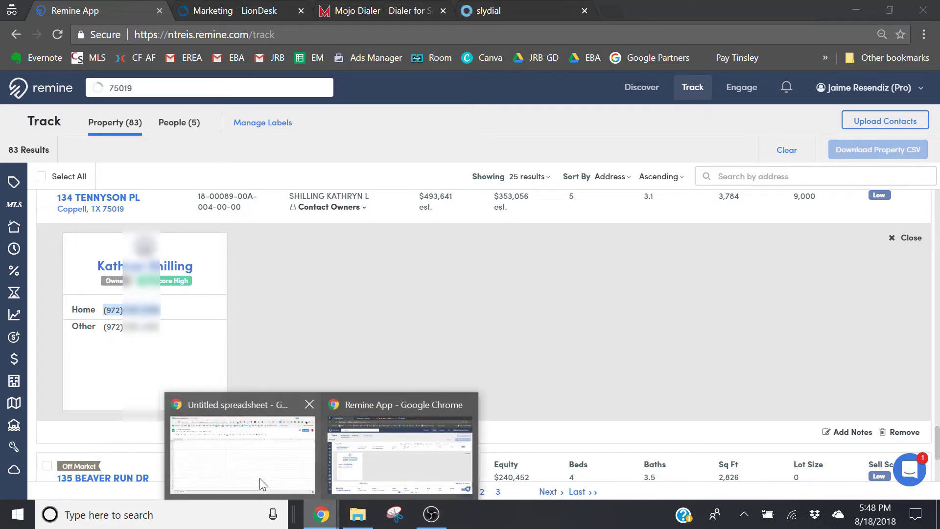
{"action": "left_click", "coordinate": [260, 477]}
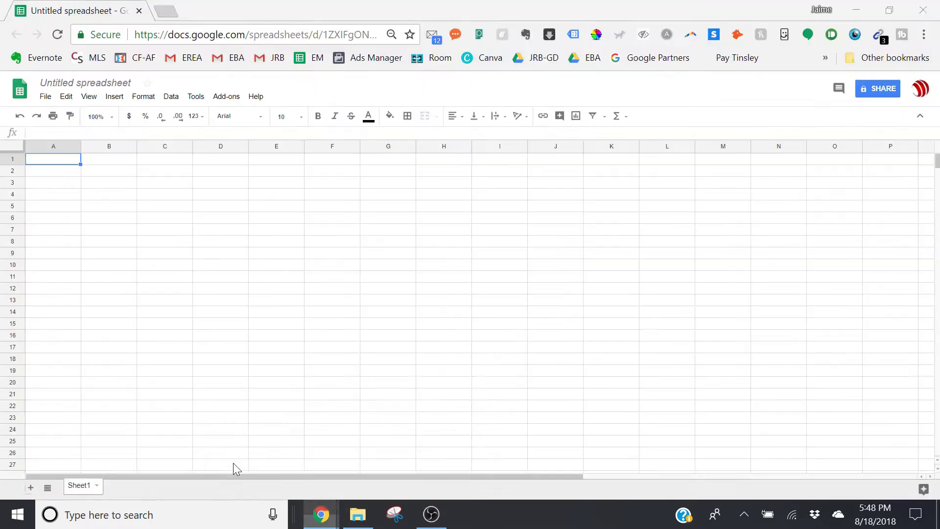
{"action": "left_click", "coordinate": [47, 175]}
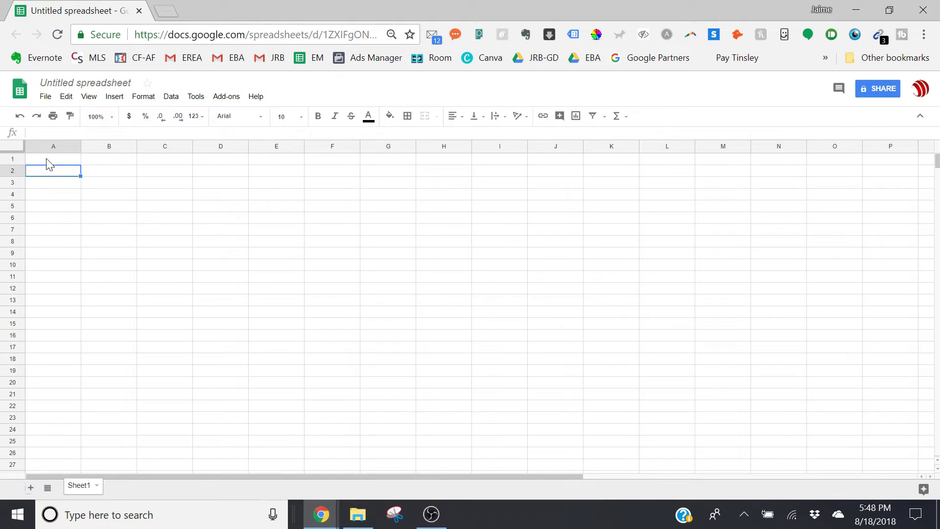
{"action": "key", "text": "ctrl+v"}
Enter the header 'Phone' in cell A1
{"action": "left_click", "coordinate": [47, 160]}
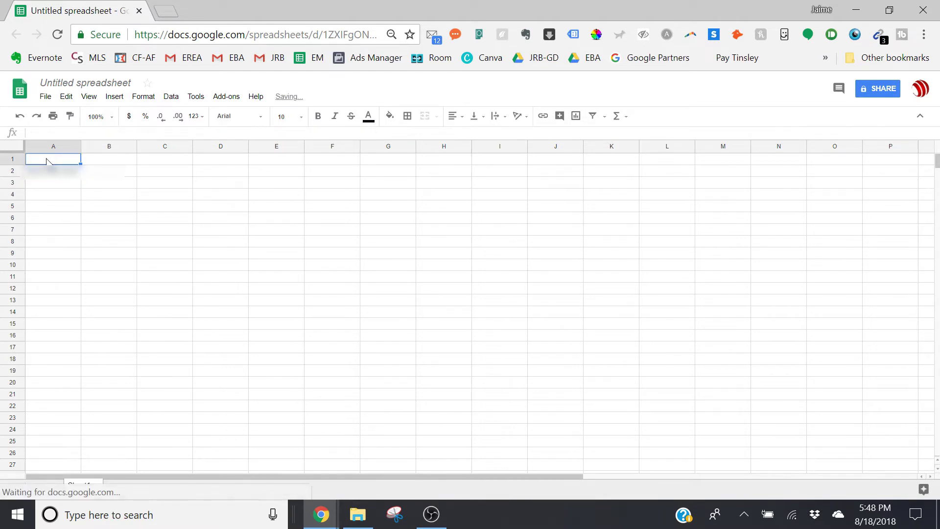
{"action": "type", "text": "Phone"}
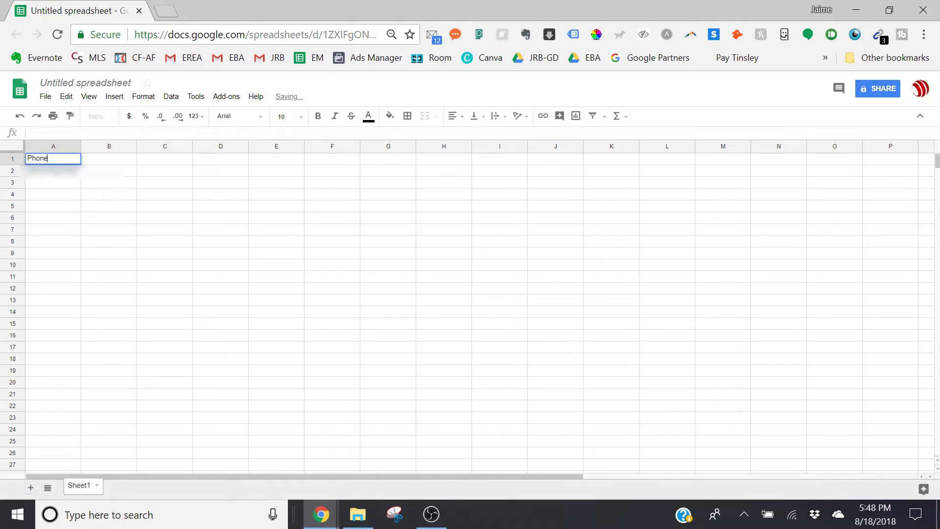
{"action": "key", "text": "Return"}
{"action": "key", "text": "Return"}
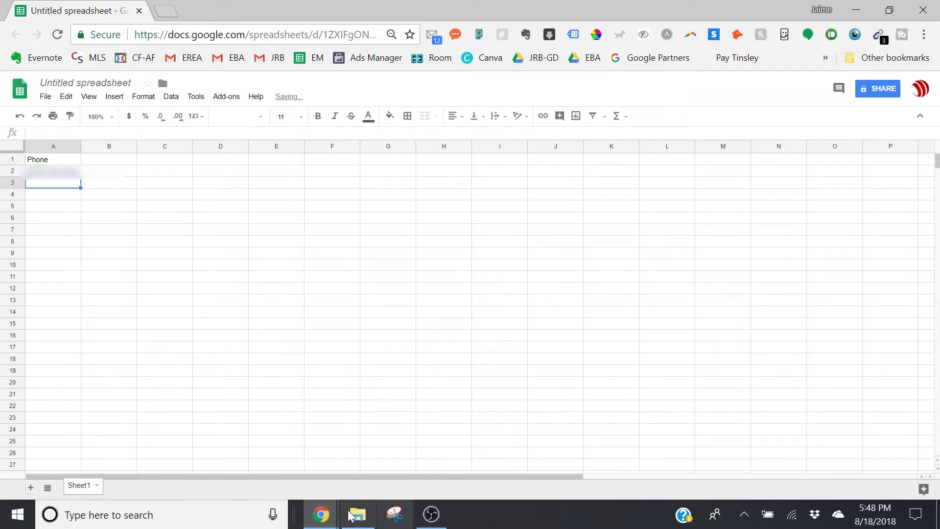
{"action": "left_click", "coordinate": [321, 514]}
{"action": "left_click", "coordinate": [362, 463]}
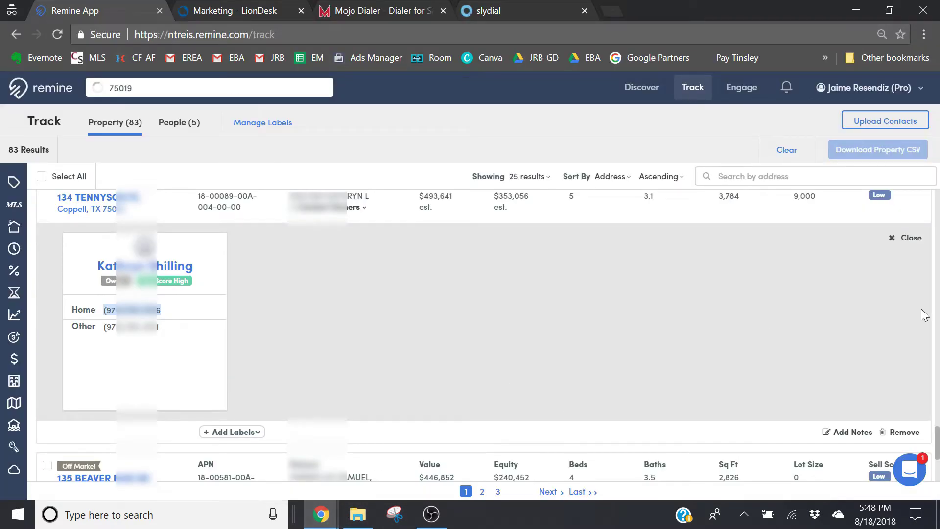
{"action": "scroll", "coordinate": [111, 289], "scroll_direction": "down", "scroll_amount": 4}
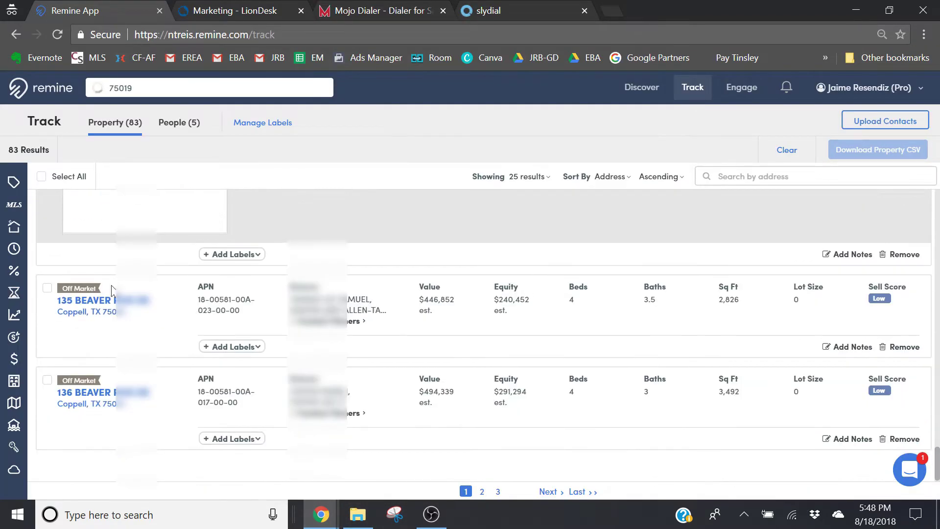
{"action": "left_click", "coordinate": [334, 323]}
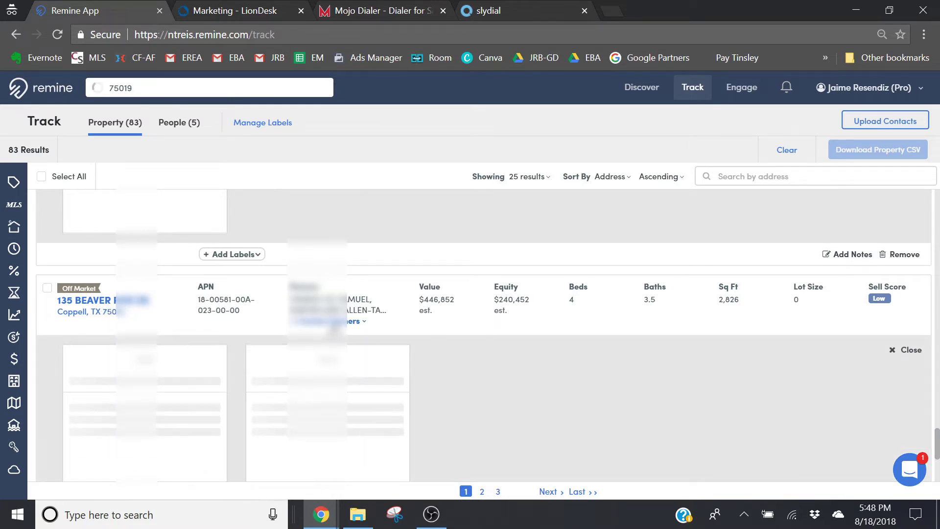
{"action": "left_click_drag", "start_coordinate": [936, 443], "coordinate": [936, 471]}
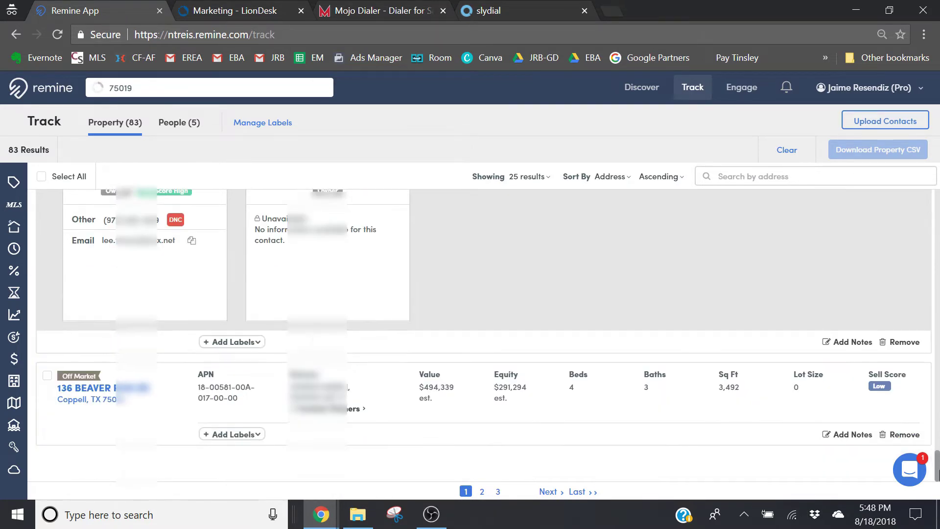
{"action": "left_click", "coordinate": [311, 417]}
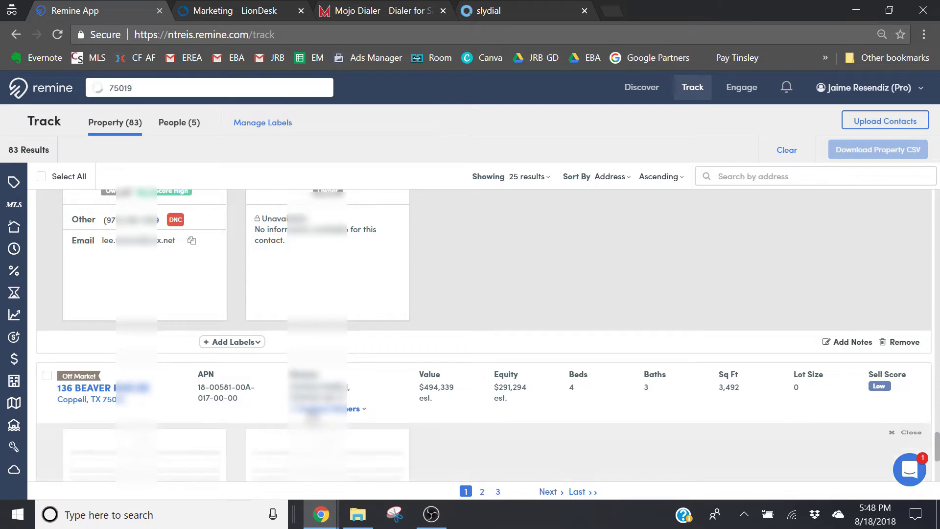
{"action": "left_click_drag", "start_coordinate": [936, 448], "coordinate": [937, 474]}
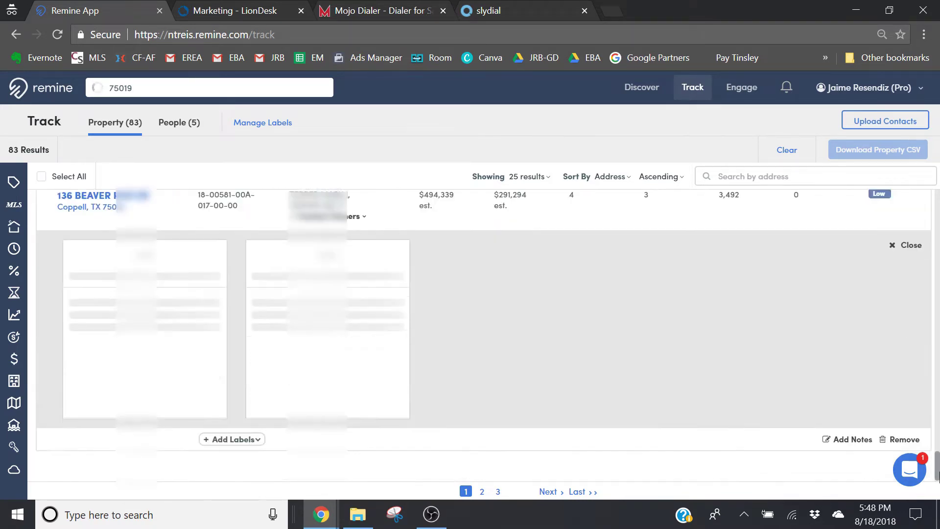
{"action": "left_click", "coordinate": [482, 492]}
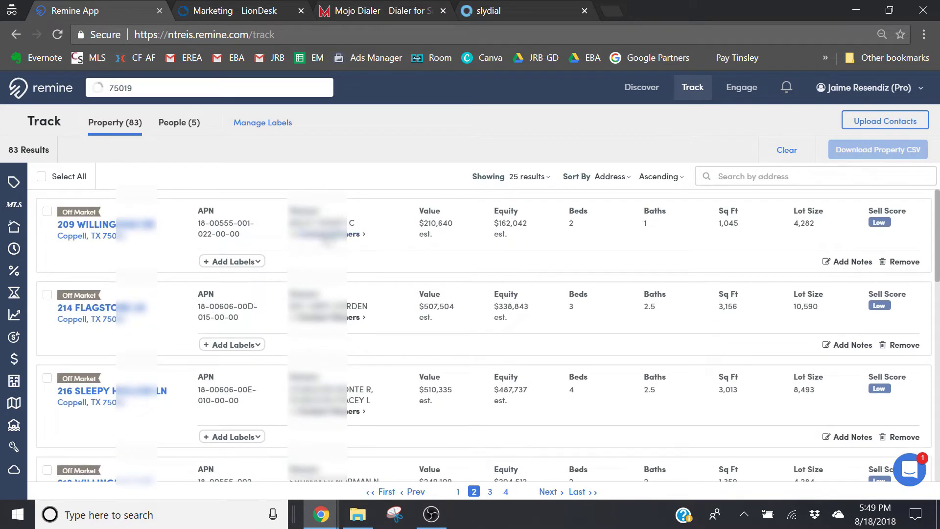
{"action": "left_click", "coordinate": [325, 234]}
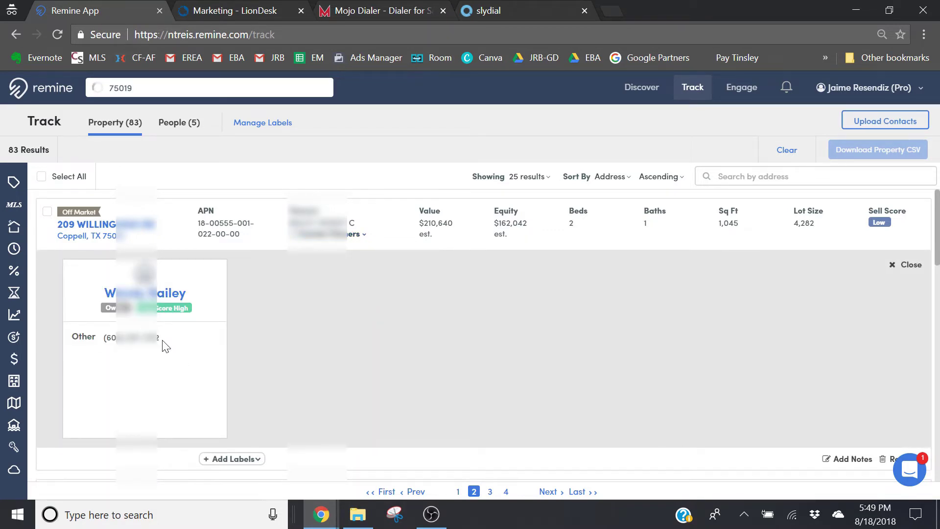
{"action": "left_click_drag", "start_coordinate": [164, 342], "coordinate": [103, 337]}
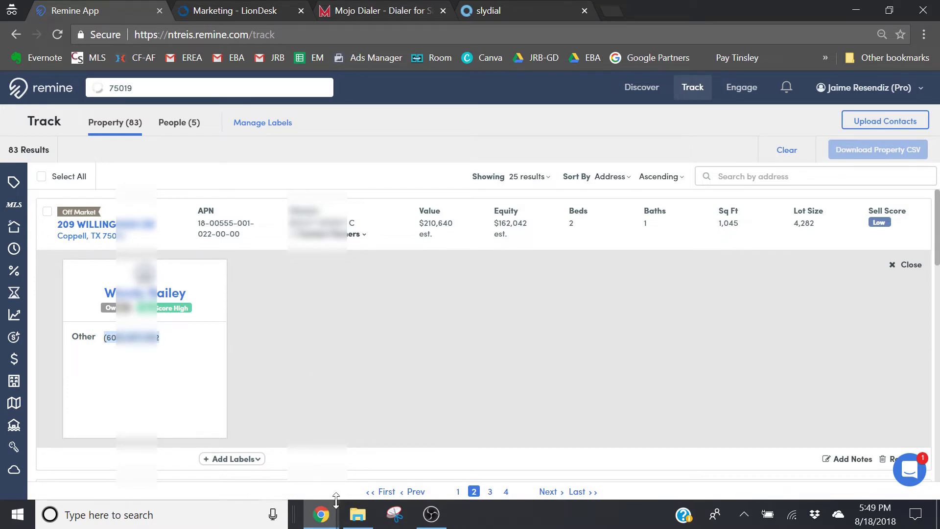
{"action": "left_click", "coordinate": [323, 515]}
{"action": "left_click", "coordinate": [263, 482]}
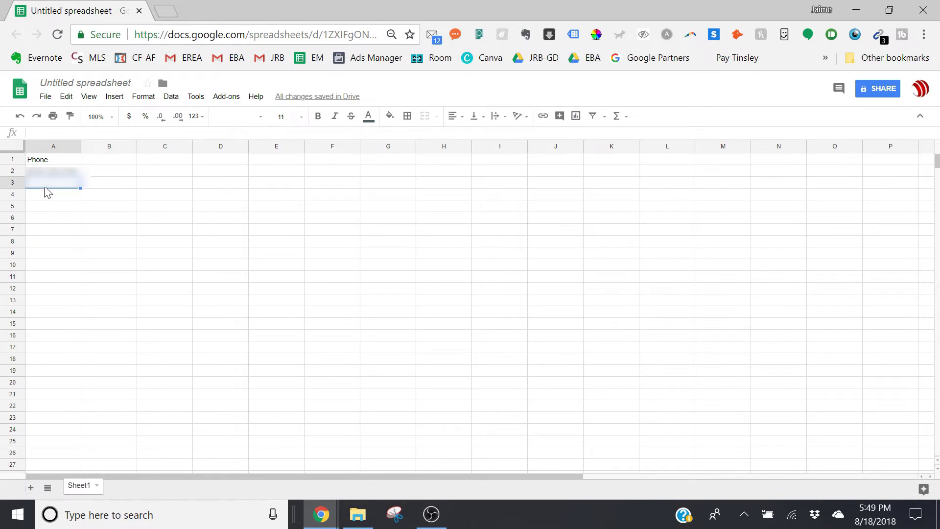
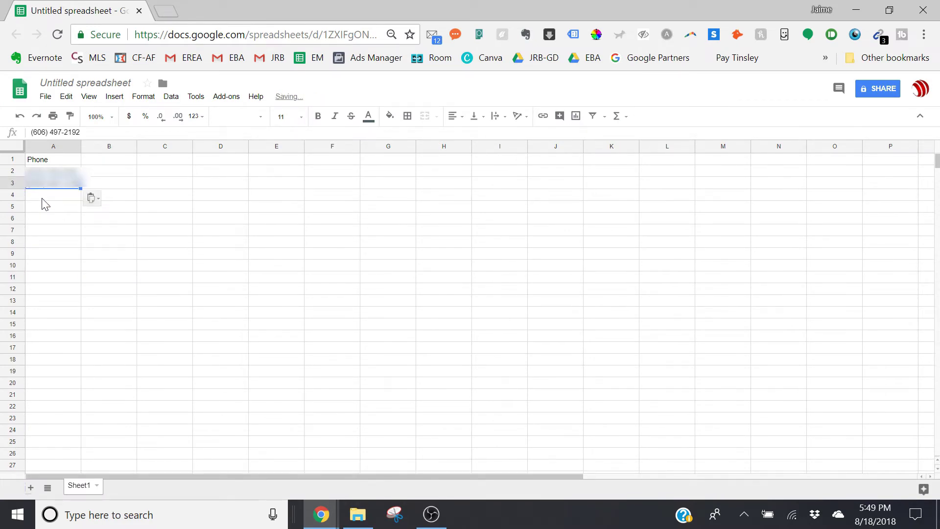
Paste the Willingham Dr owner's phone number into A3, below the first number
{"action": "left_click", "coordinate": [45, 200]}
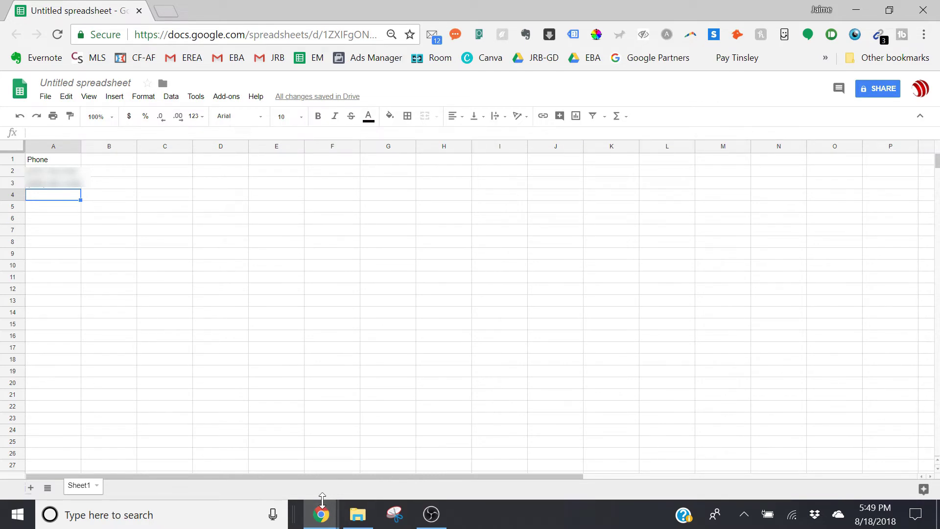
{"action": "left_click", "coordinate": [121, 267]}
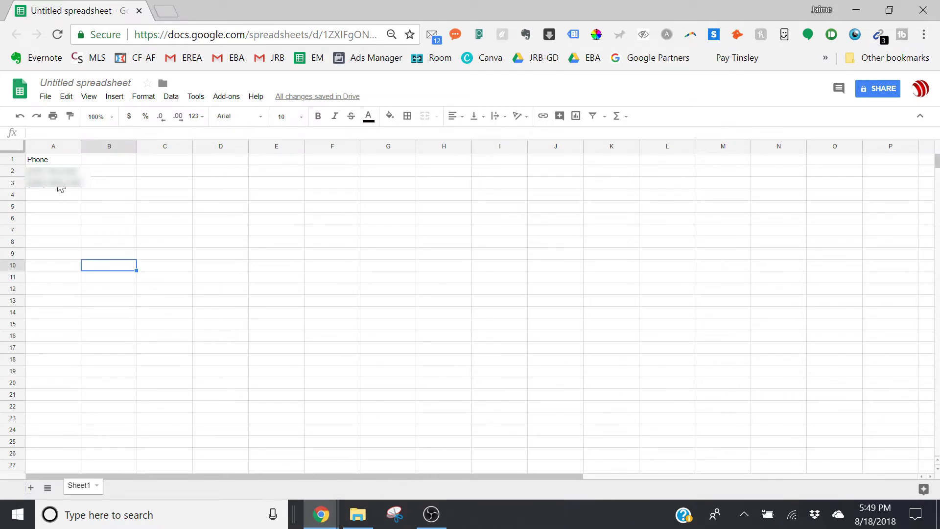
{"action": "left_click", "coordinate": [320, 520]}
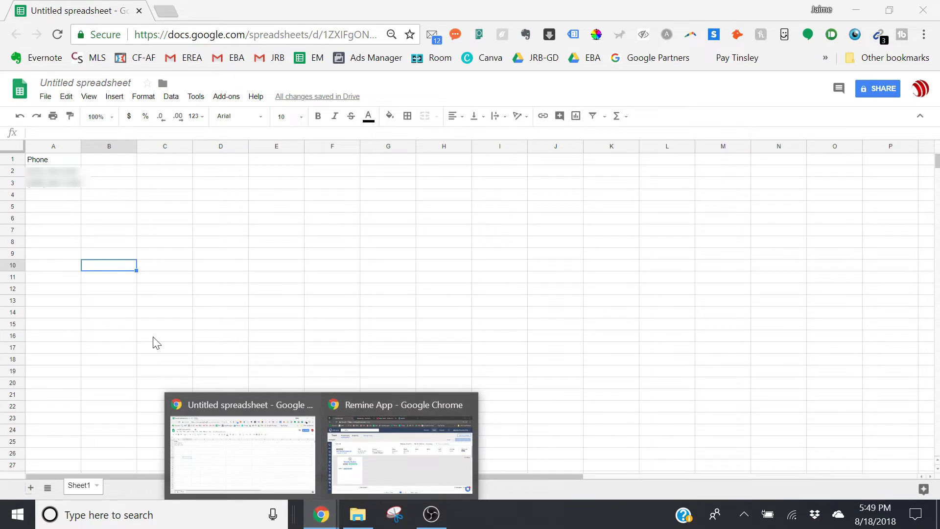
{"action": "left_click", "coordinate": [113, 268]}
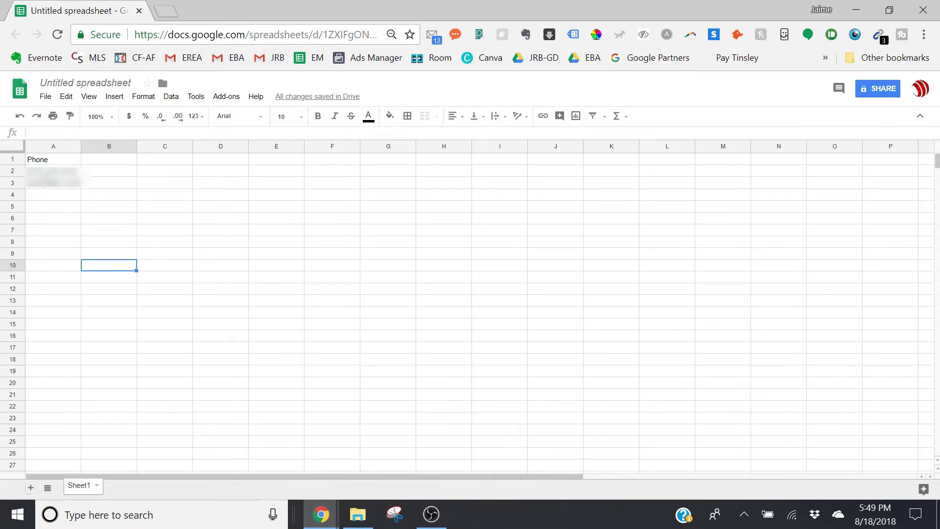
{"action": "left_click", "coordinate": [41, 161]}
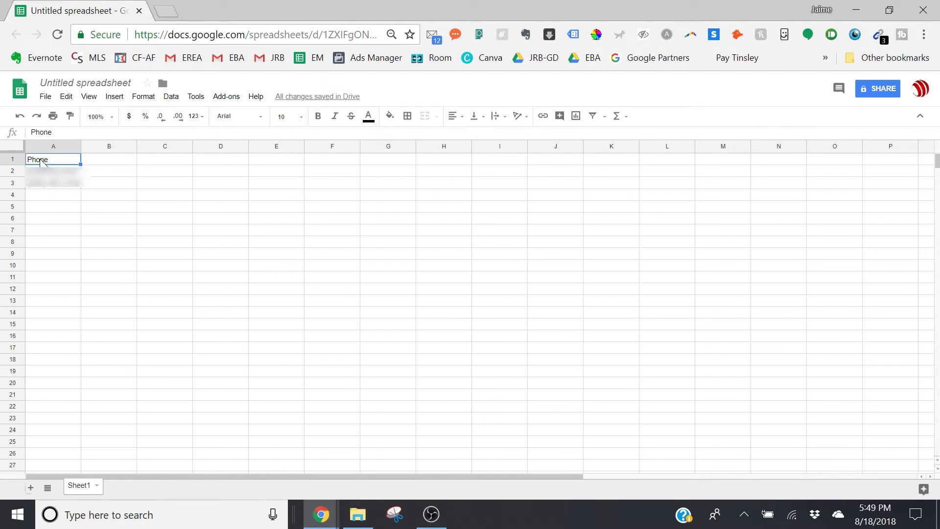
{"action": "mouse_move", "coordinate": [316, 523]}
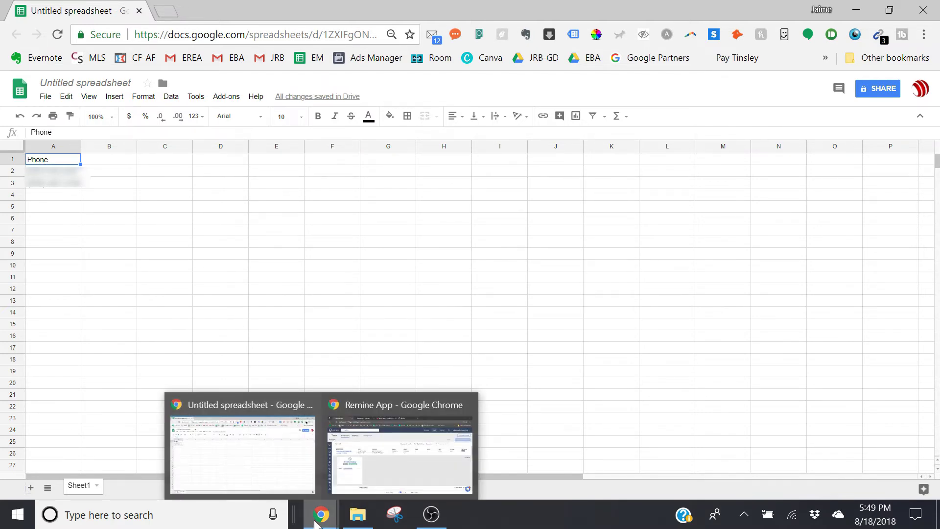
{"action": "mouse_move", "coordinate": [419, 479]}
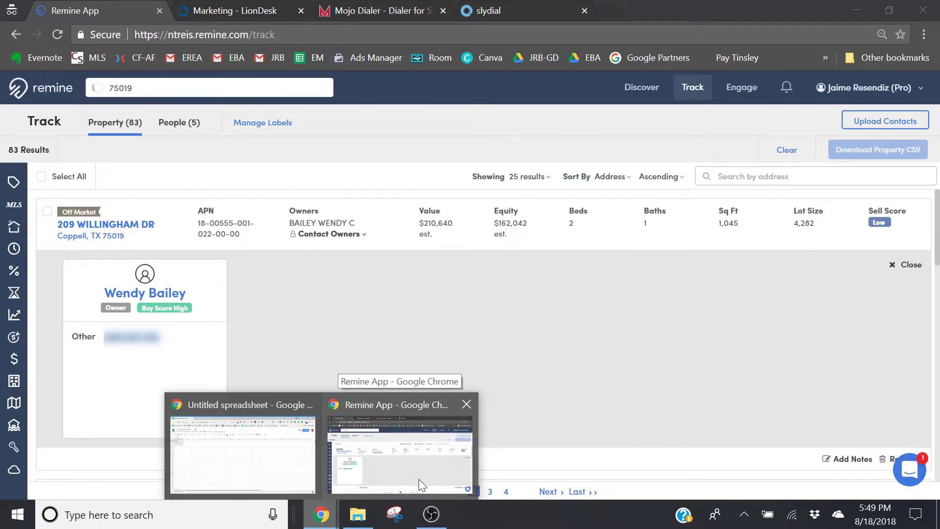
{"action": "left_click", "coordinate": [413, 473]}
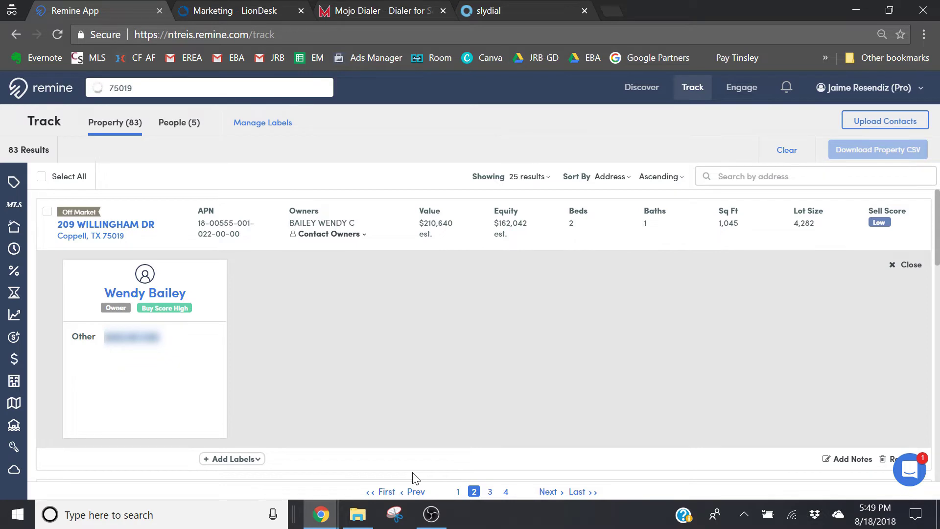
Switch to the slydial site and scroll through its premium pricing plans
{"action": "left_click", "coordinate": [511, 6]}
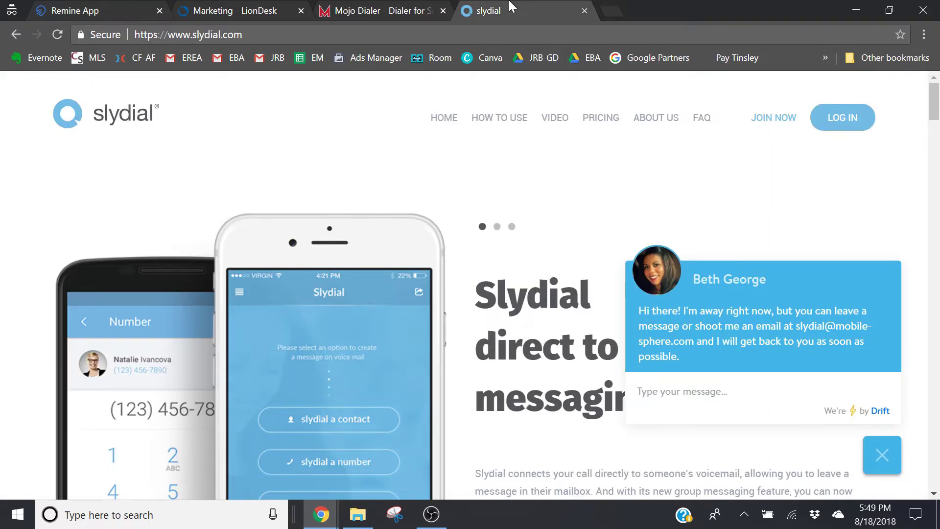
{"action": "left_click", "coordinate": [602, 126]}
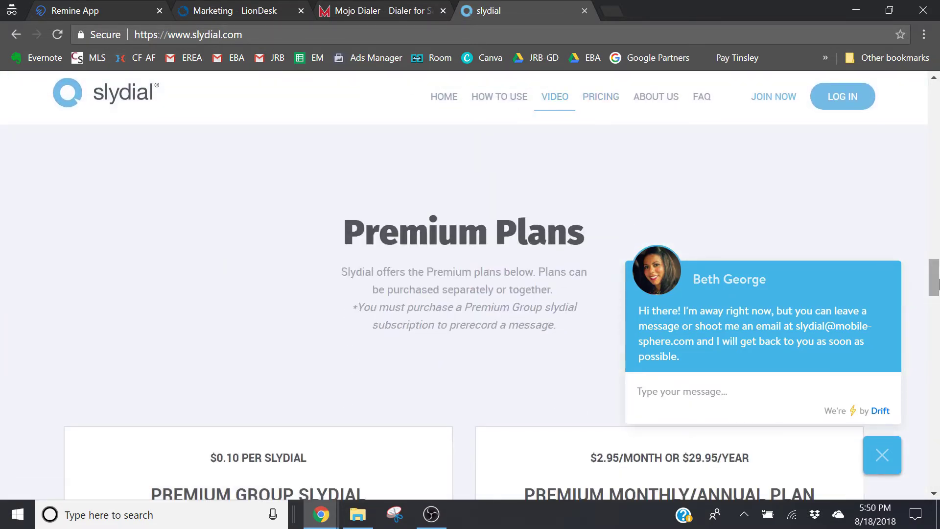
{"action": "left_click_drag", "start_coordinate": [936, 282], "coordinate": [936, 309]}
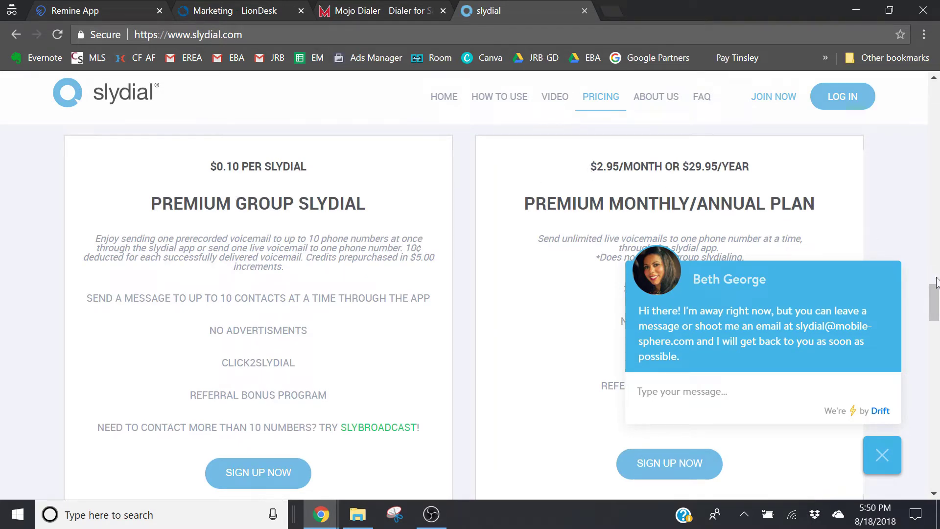
{"action": "left_click_drag", "start_coordinate": [934, 302], "coordinate": [917, 97]}
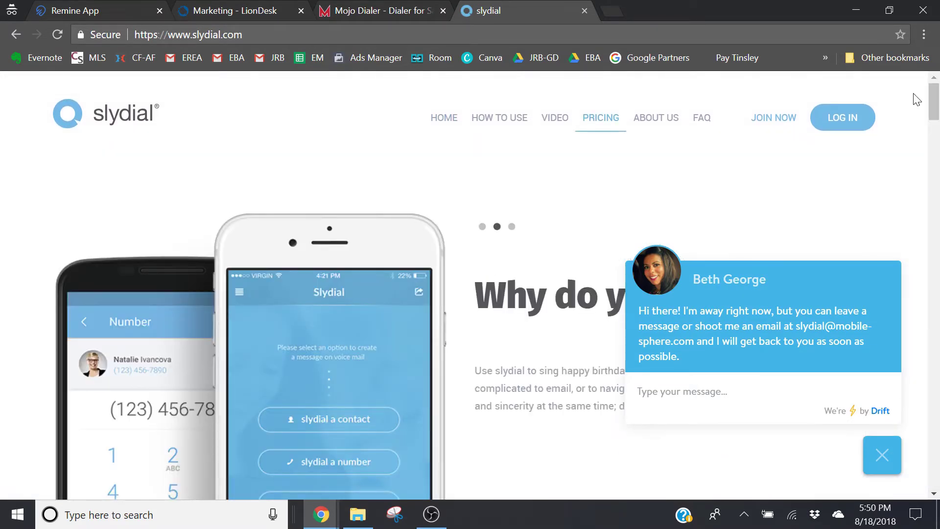
Close the Drift chat popup and scroll back to the top of the page
{"action": "left_click", "coordinate": [873, 443]}
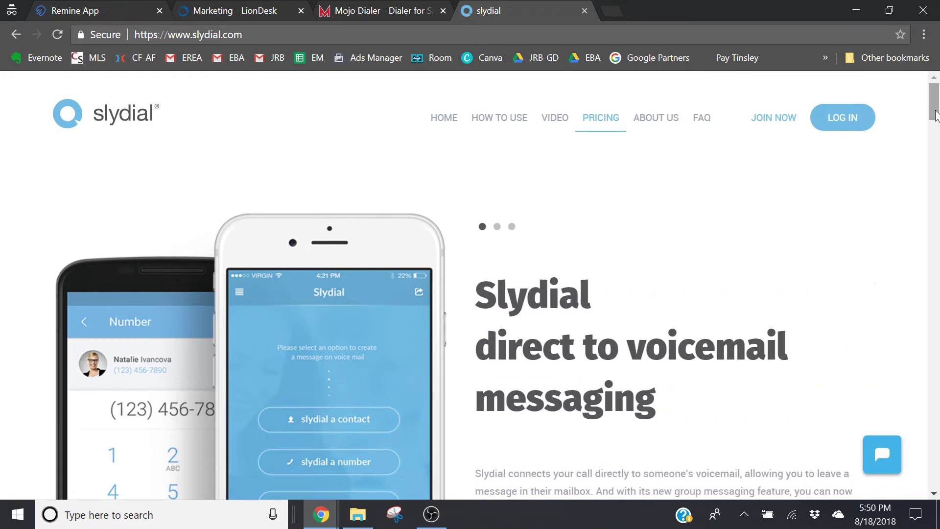
{"action": "scroll", "coordinate": [935, 116], "scroll_direction": "down", "scroll_amount": 2}
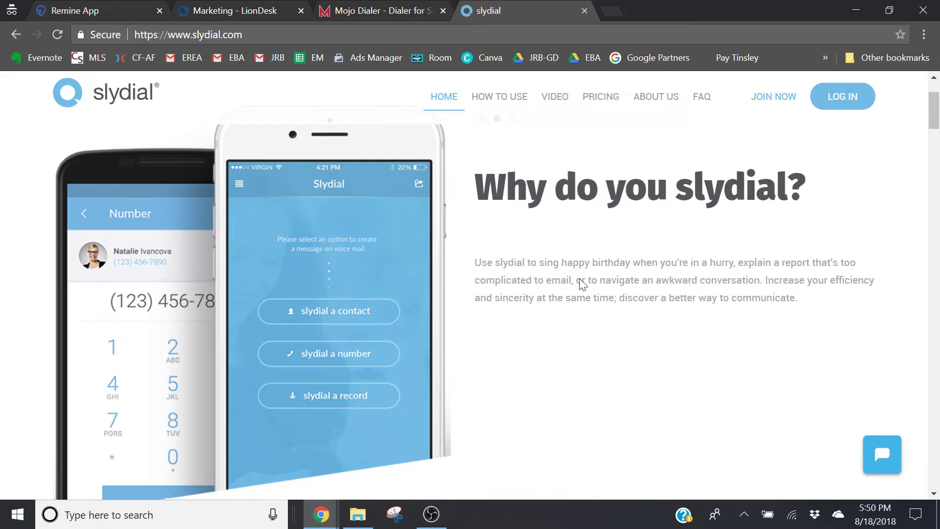
{"action": "scroll", "coordinate": [468, 206], "scroll_direction": "up", "scroll_amount": 1}
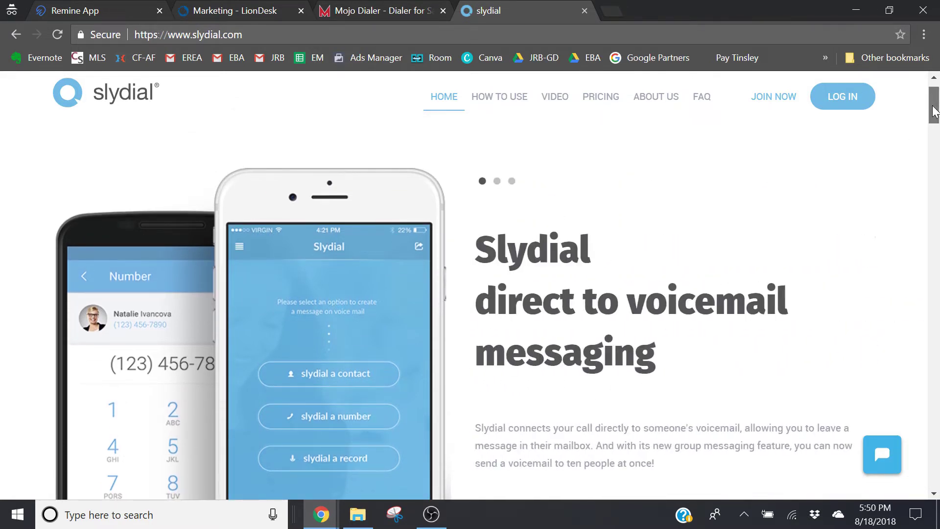
{"action": "left_click_drag", "start_coordinate": [934, 111], "coordinate": [934, 130]}
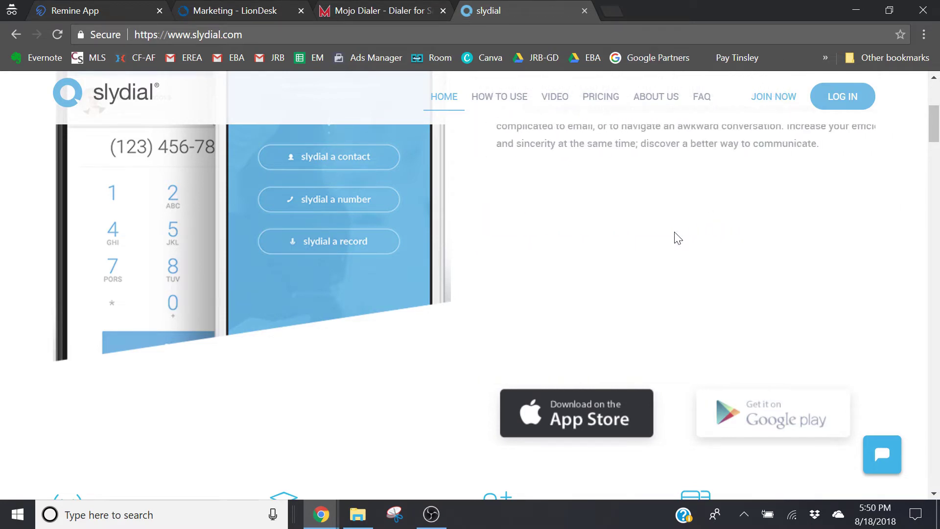
{"action": "scroll", "coordinate": [677, 239], "scroll_direction": "up", "scroll_amount": 5}
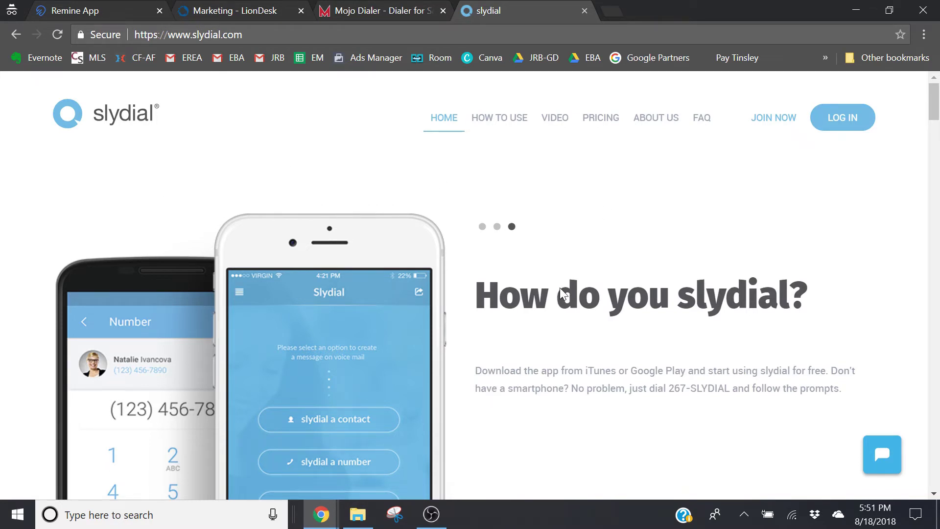
On the Mojo Dialer site, scroll to the Lead Manager section about importing data from preferred partners
{"action": "left_click", "coordinate": [367, 17]}
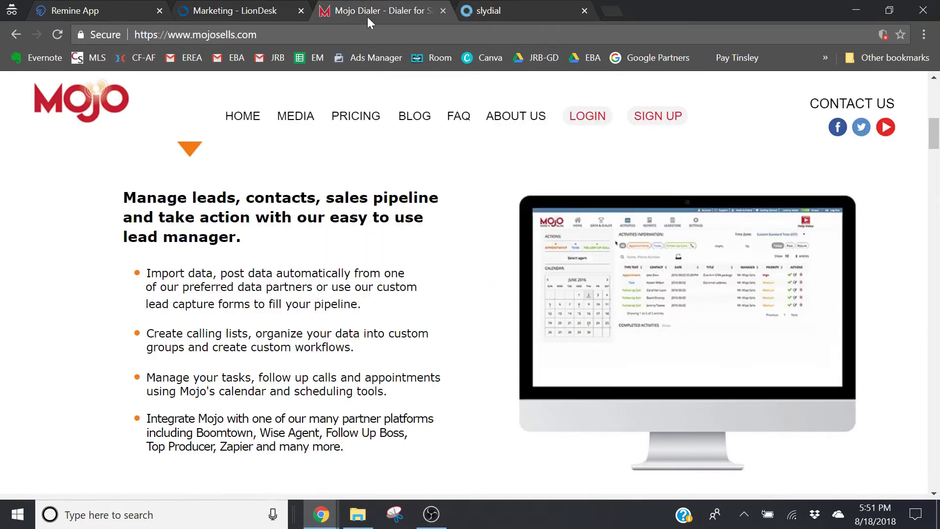
{"action": "scroll", "coordinate": [427, 394], "scroll_direction": "up", "scroll_amount": 6}
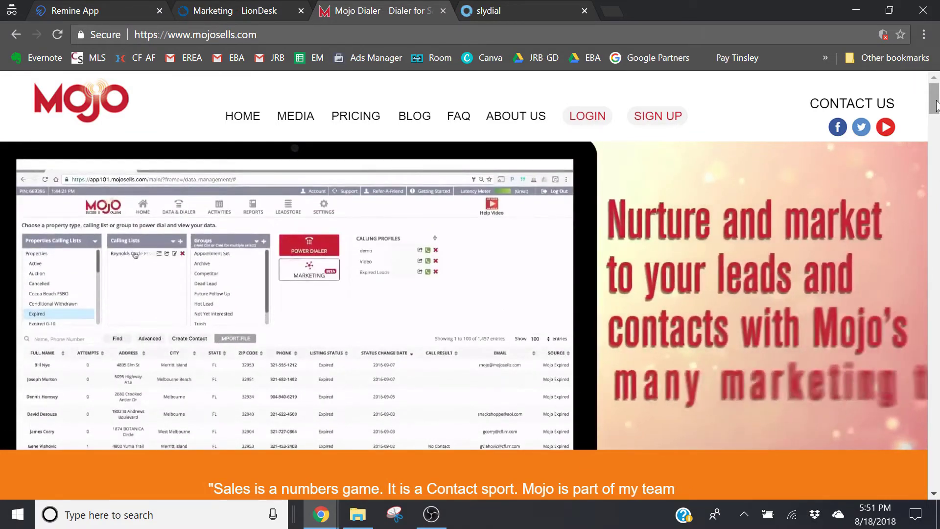
{"action": "left_click_drag", "start_coordinate": [936, 104], "coordinate": [937, 137]}
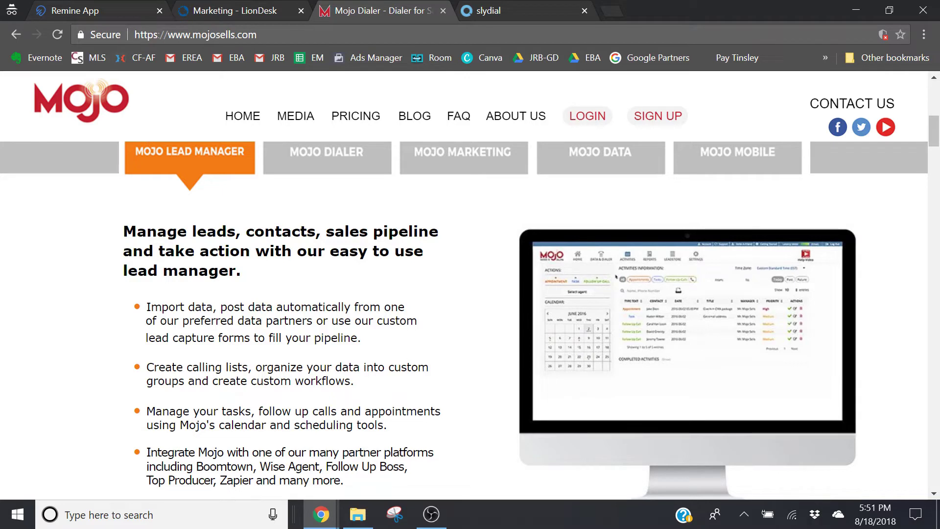
{"action": "double_click", "coordinate": [289, 321]}
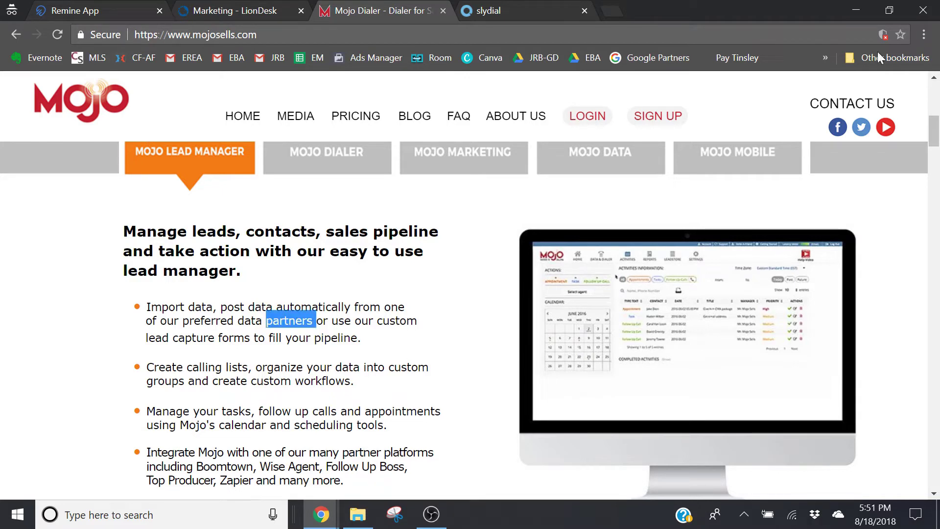
{"action": "mouse_move", "coordinate": [938, 134]}
{"action": "left_mouse_down"}
{"action": "mouse_move", "coordinate": [937, 143]}
{"action": "mouse_move", "coordinate": [937, 128]}
{"action": "left_mouse_up"}
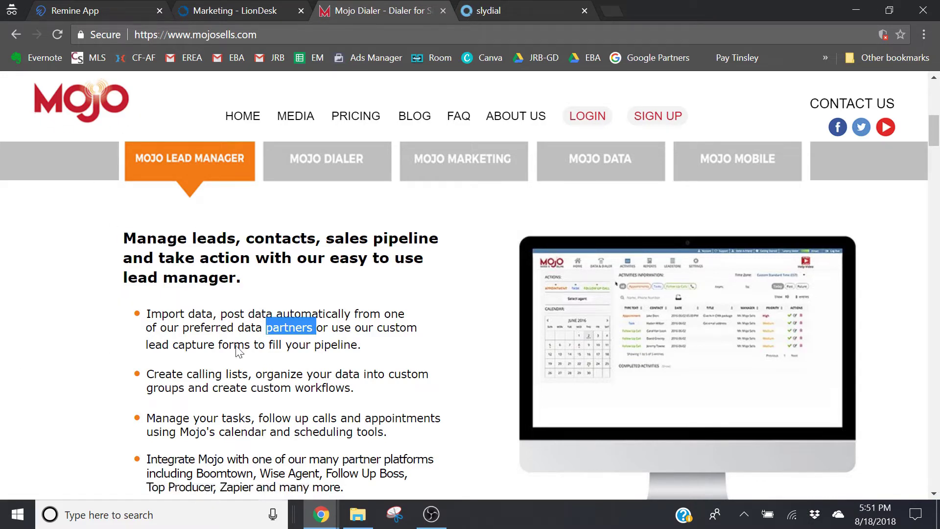
{"action": "left_click_drag", "start_coordinate": [935, 143], "coordinate": [936, 142]}
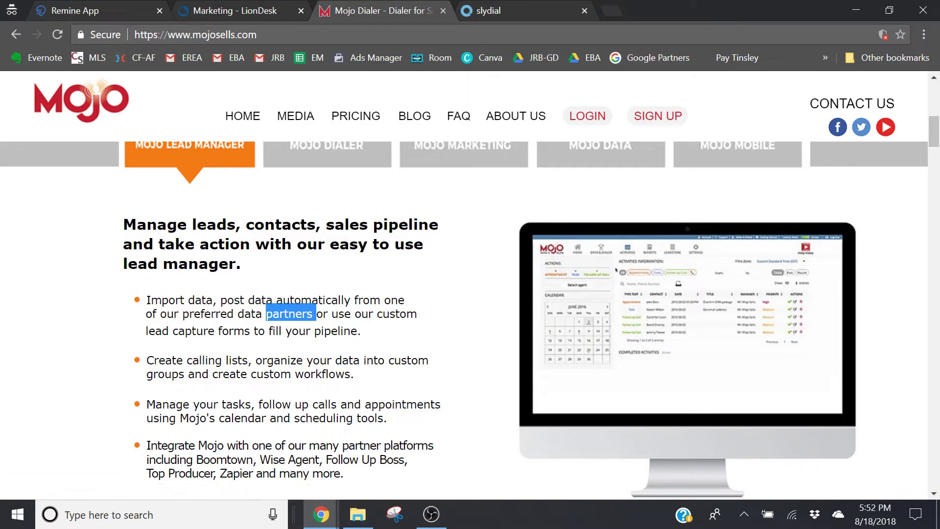
Check the phone numbers in the Untitled spreadsheet, then go back to the Remine App property page
{"action": "mouse_move", "coordinate": [321, 514]}
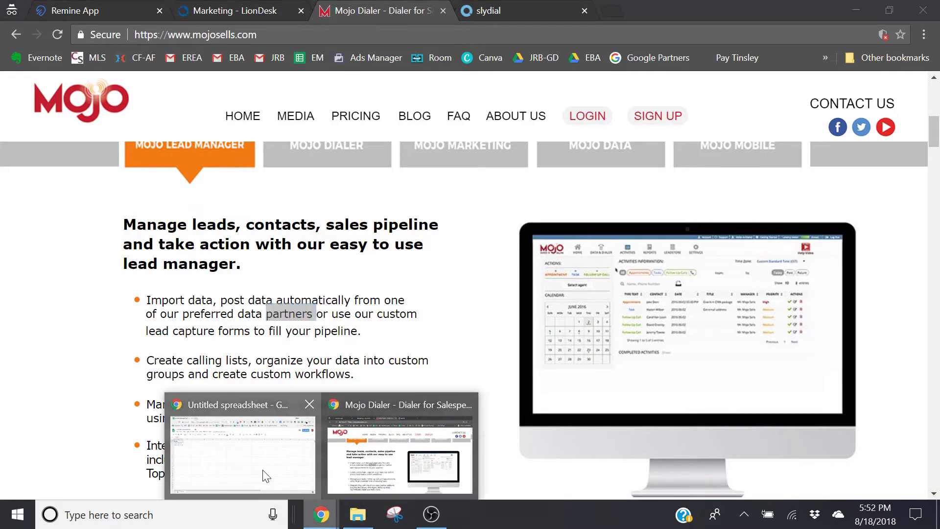
{"action": "left_click", "coordinate": [264, 472]}
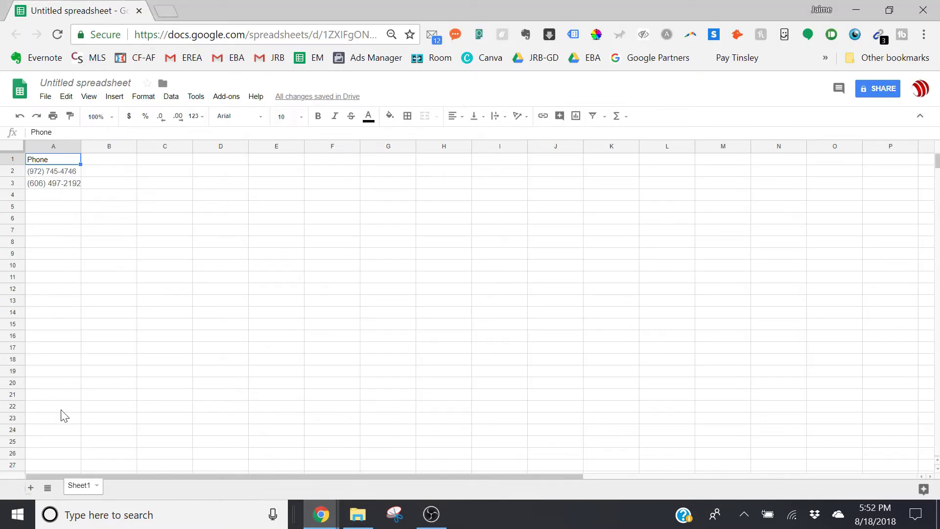
{"action": "mouse_move", "coordinate": [320, 517]}
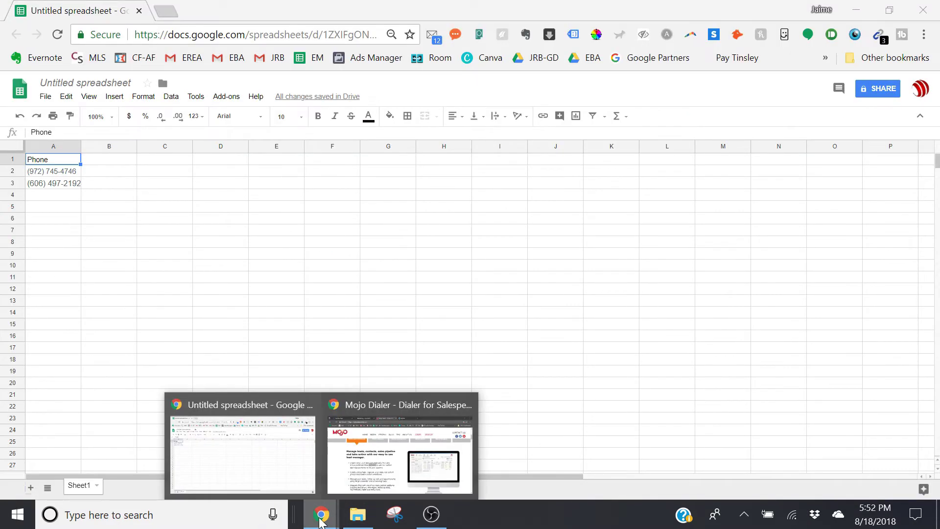
{"action": "left_click", "coordinate": [373, 469]}
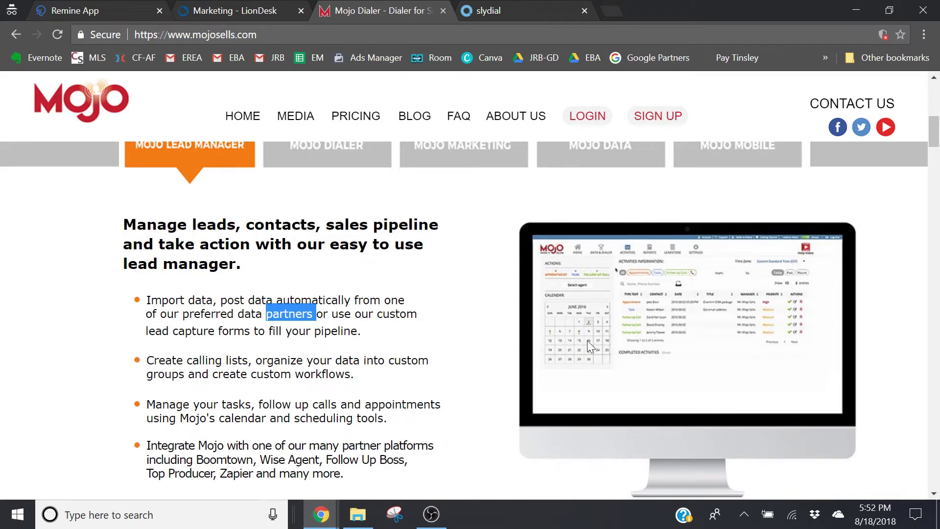
{"action": "left_click", "coordinate": [127, 10]}
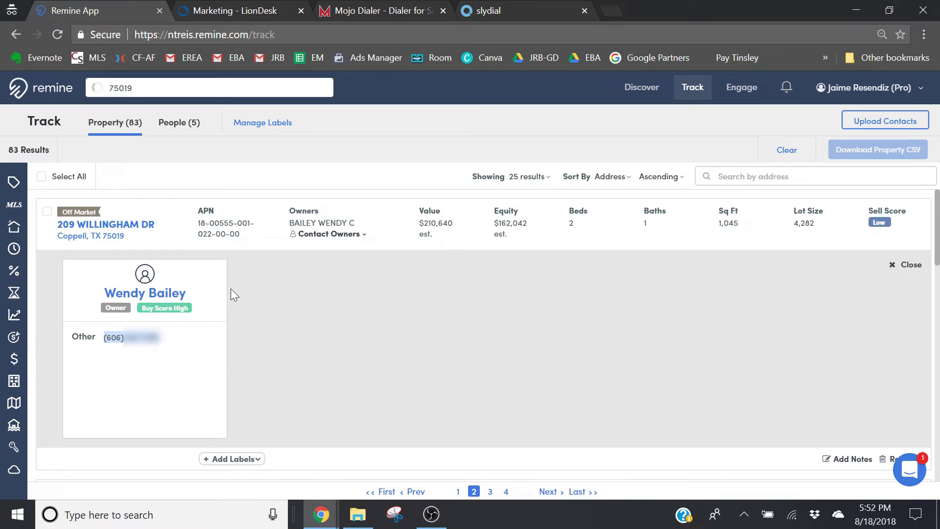
Compare the Remine property page with the LionDesk Marketing page
{"action": "left_click", "coordinate": [256, 6]}
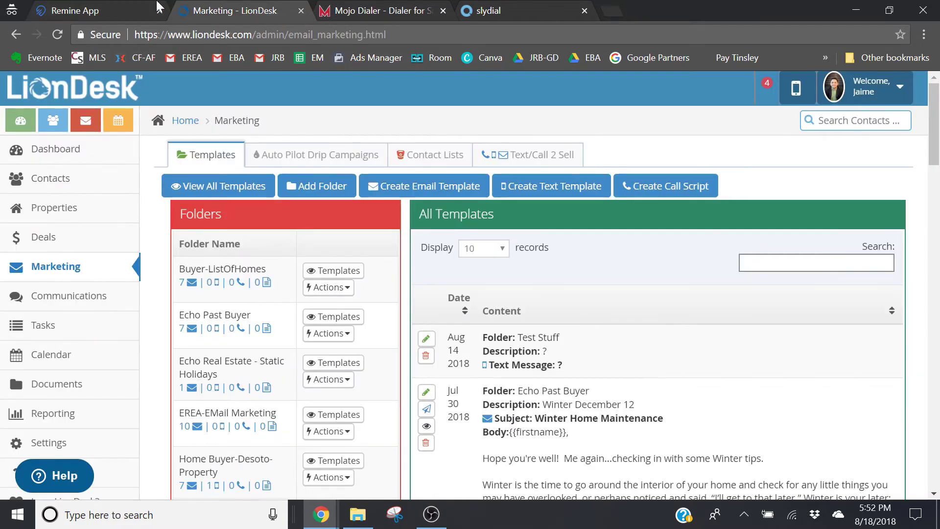
{"action": "left_click", "coordinate": [118, 10]}
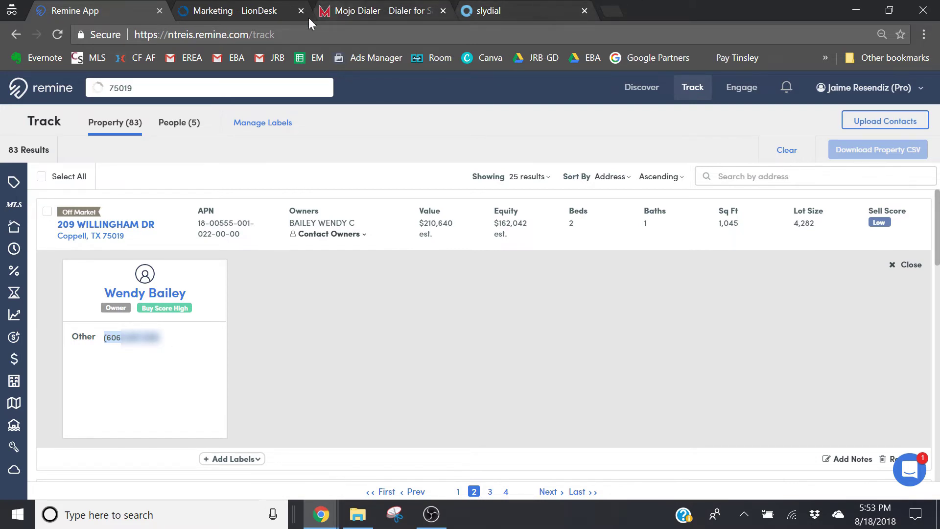
{"action": "left_click", "coordinate": [227, 11]}
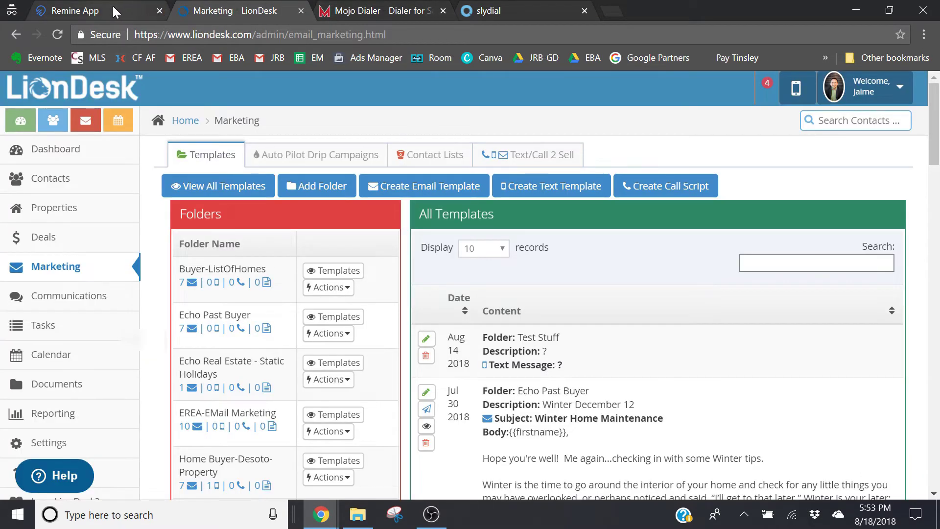
{"action": "left_click", "coordinate": [112, 7]}
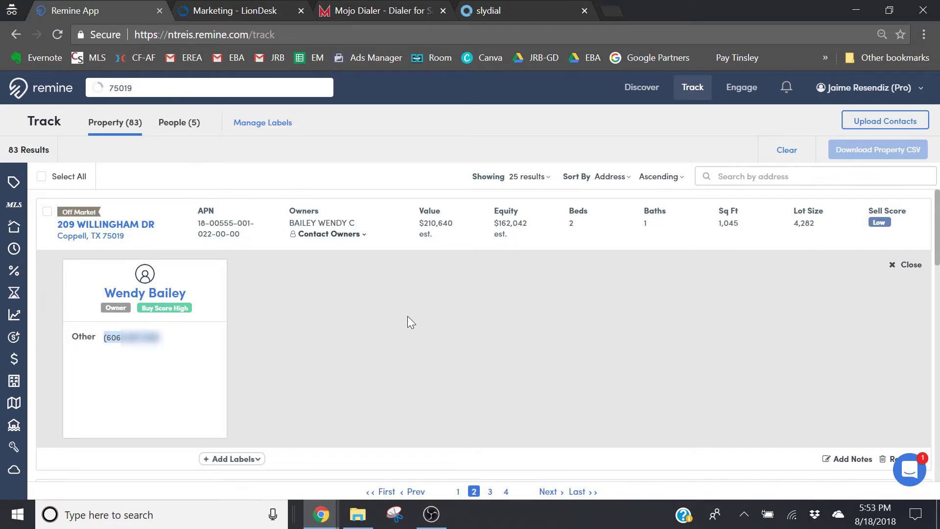
{"action": "left_click", "coordinate": [216, 12]}
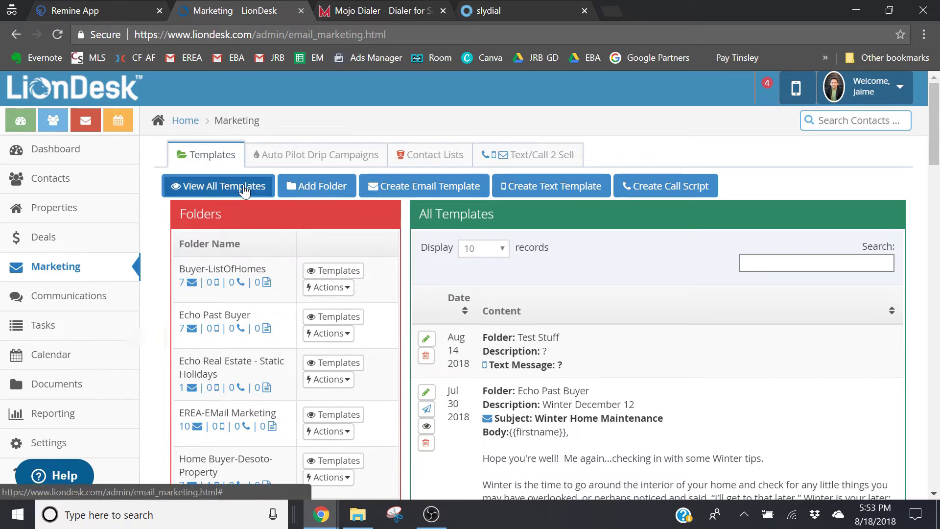
Add a new template folder and name it 'Texting - Remine'
{"action": "left_click", "coordinate": [334, 186]}
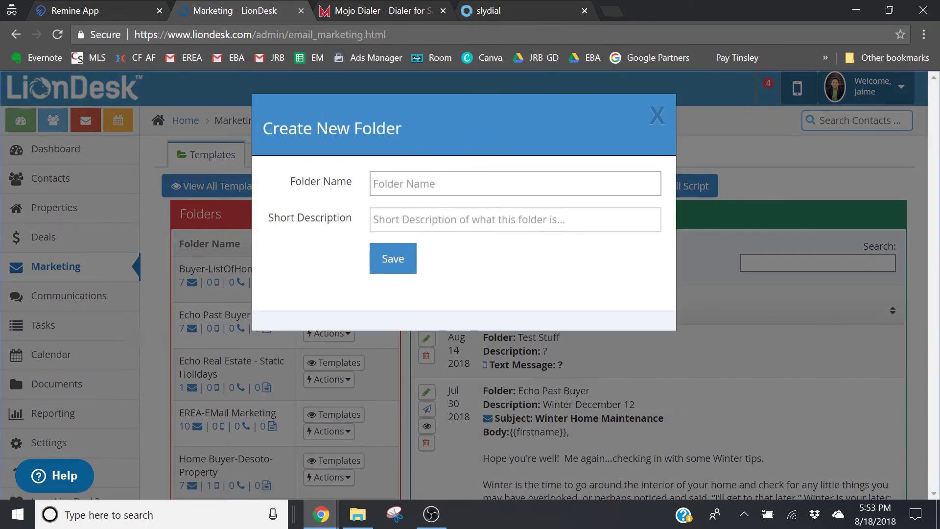
{"action": "left_click", "coordinate": [465, 183]}
{"action": "type", "text": "Textin"}
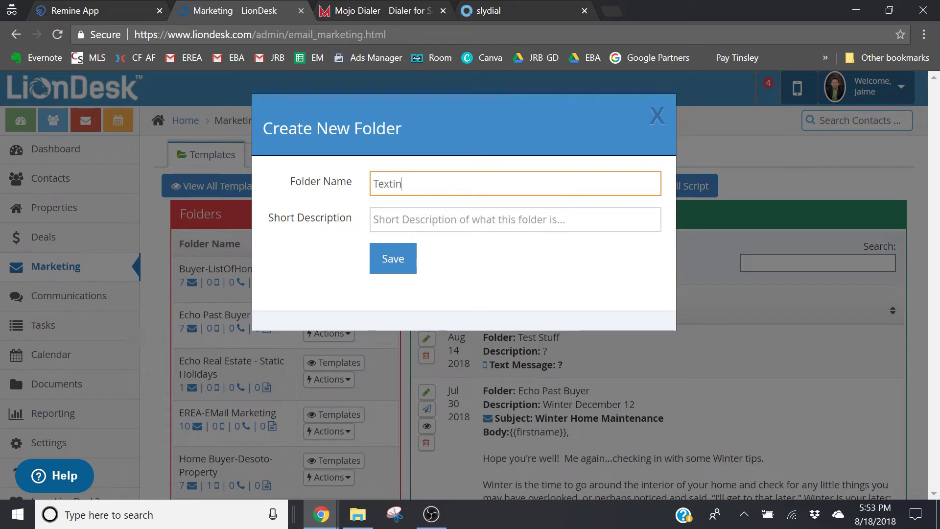
{"action": "type", "text": "g - Remine"}
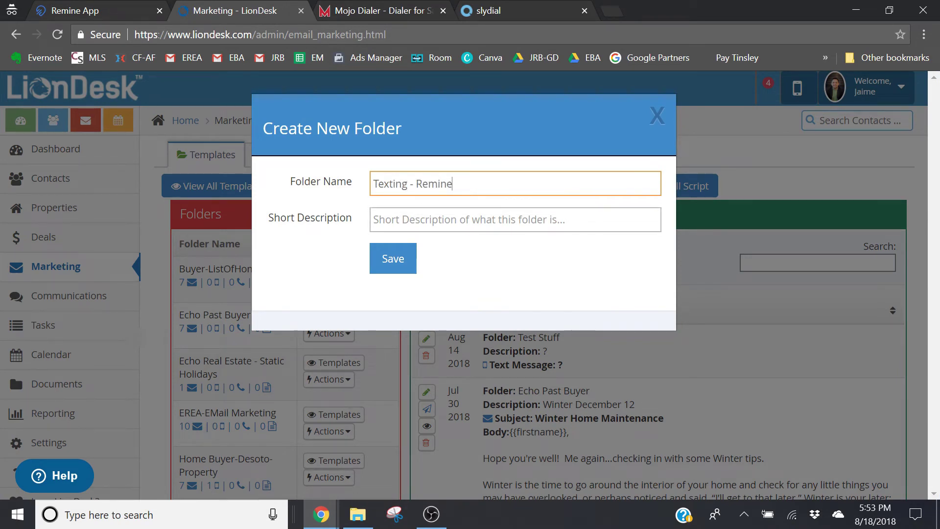
Give the folder the short description 'Texting - Remine' and save it
{"action": "key", "text": "Tab"}
{"action": "type", "text": "Shortlist"}
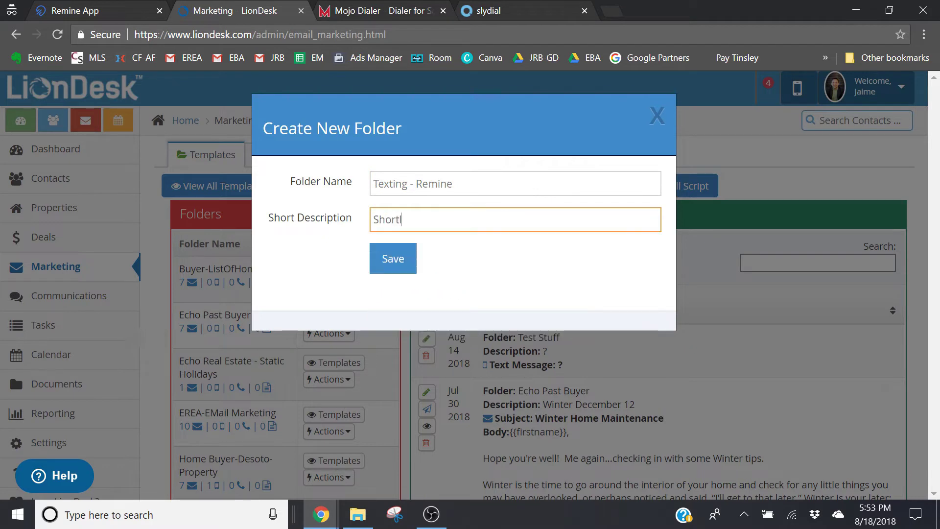
{"action": "key", "text": "BackSpace"}
{"action": "key", "text": "BackSpace"}
{"action": "key", "text": "BackSpace"}
{"action": "key", "text": "BackSpace"}
{"action": "key", "text": "BackSpace"}
{"action": "key", "text": "BackSpace"}
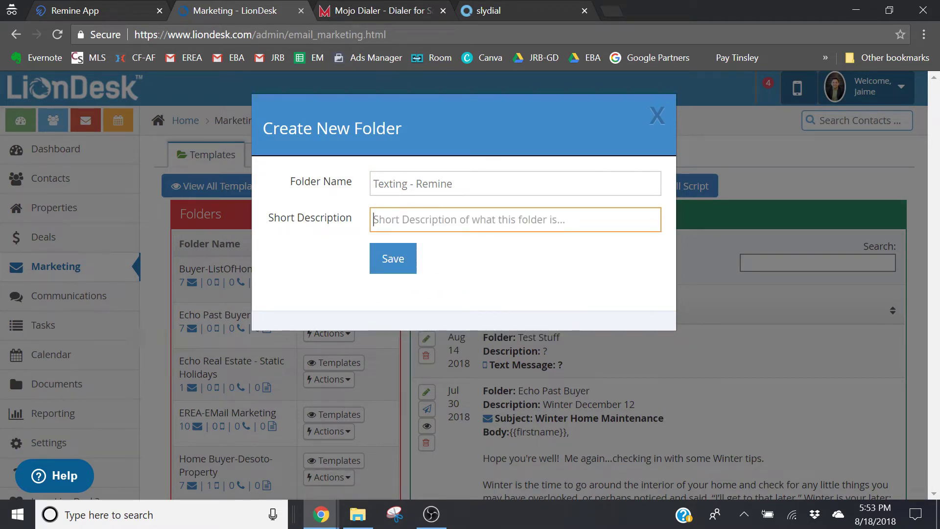
{"action": "type", "text": "Texting"}
{"action": "key", "text": "BackSpace"}
{"action": "key", "text": "BackSpace"}
{"action": "type", "text": "ng"}
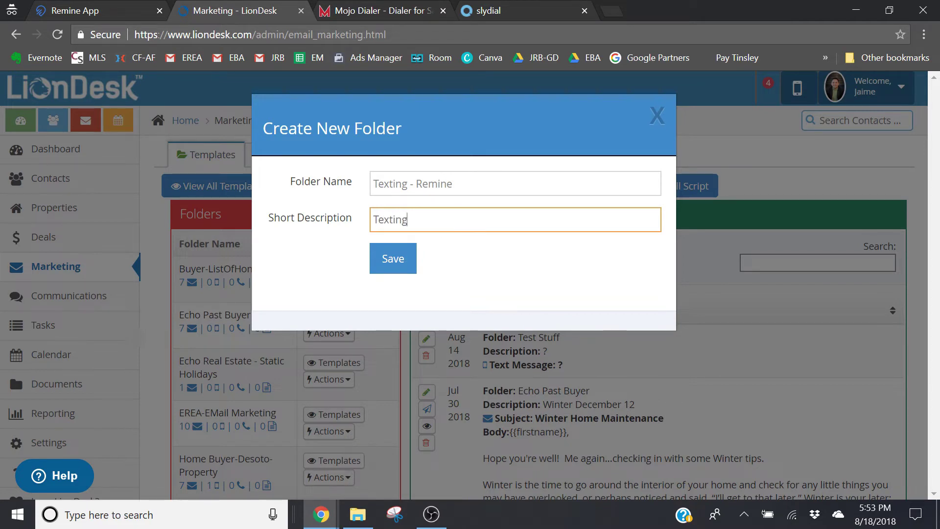
{"action": "type", "text": " - Remine"}
{"action": "left_click", "coordinate": [393, 261]}
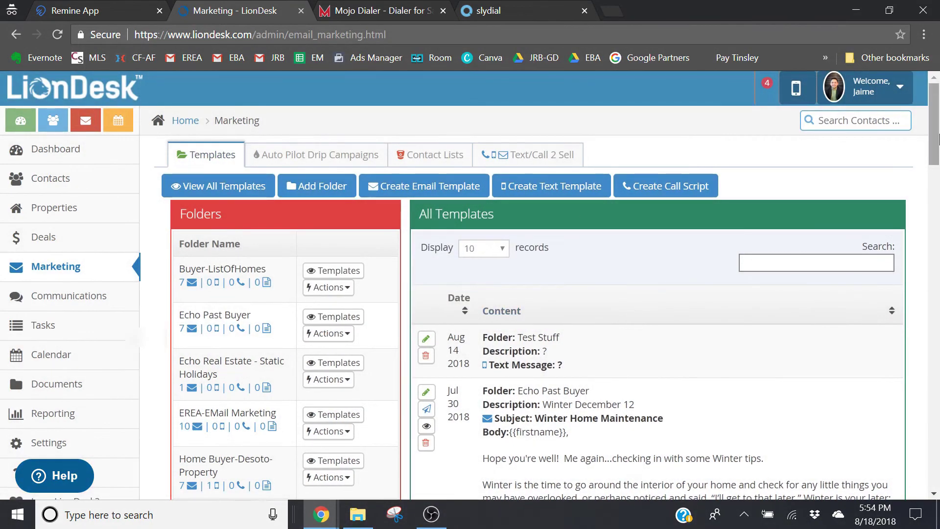
Start a text template with description 'example - text 1' and message 'Have you considered refinancing?'
{"action": "mouse_move", "coordinate": [933, 137]}
{"action": "left_mouse_down"}
{"action": "mouse_move", "coordinate": [927, 266]}
{"action": "mouse_move", "coordinate": [925, 127]}
{"action": "left_mouse_up"}
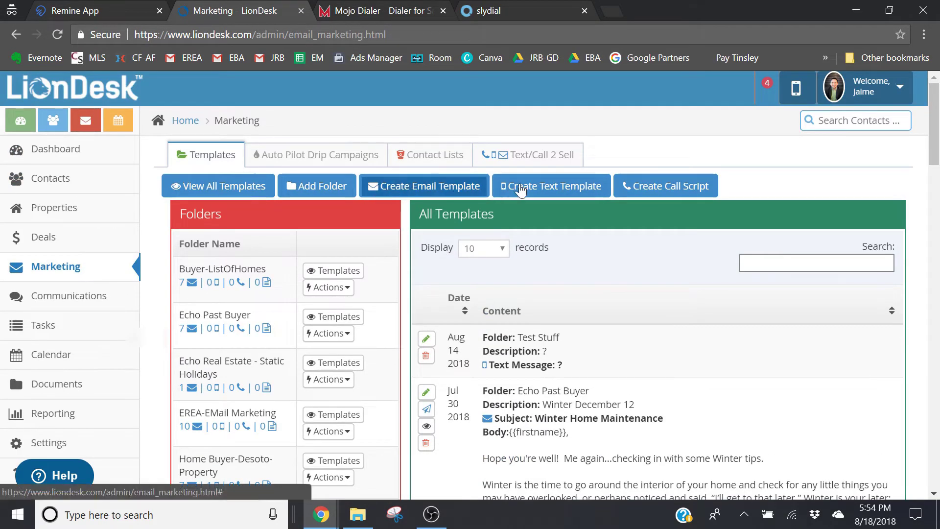
{"action": "left_click", "coordinate": [551, 189]}
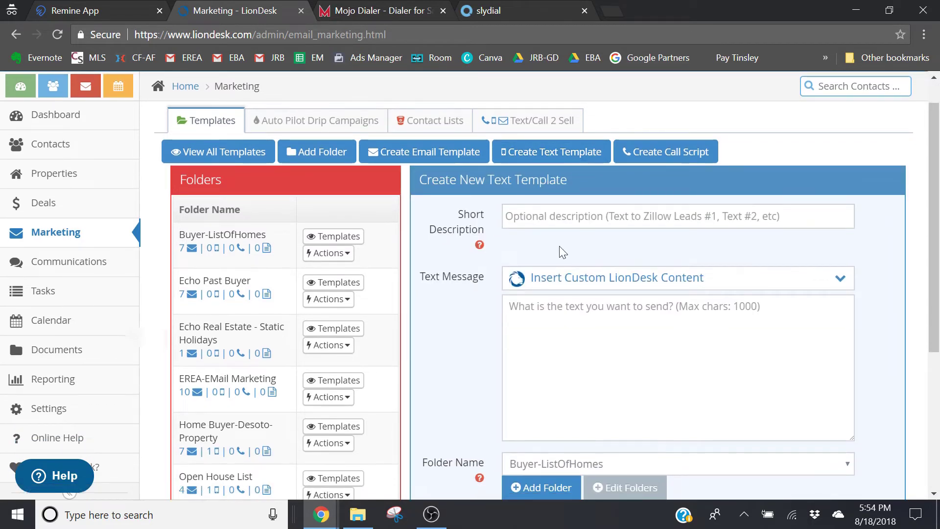
{"action": "left_click", "coordinate": [558, 216]}
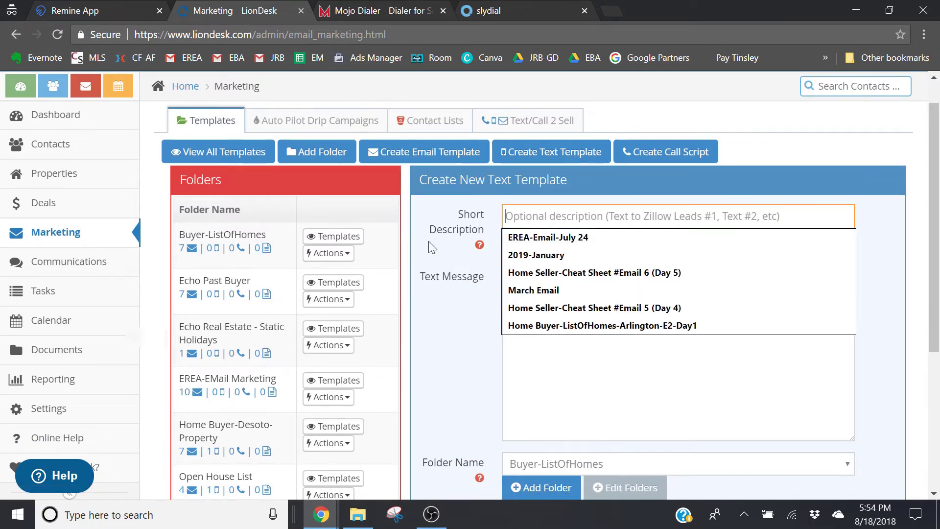
{"action": "type", "text": "e"}
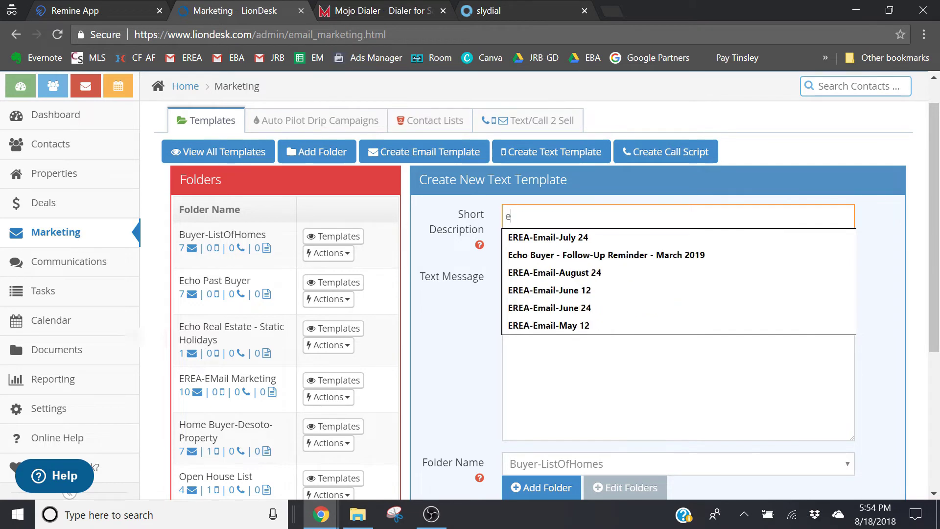
{"action": "type", "text": "xample - text 1"}
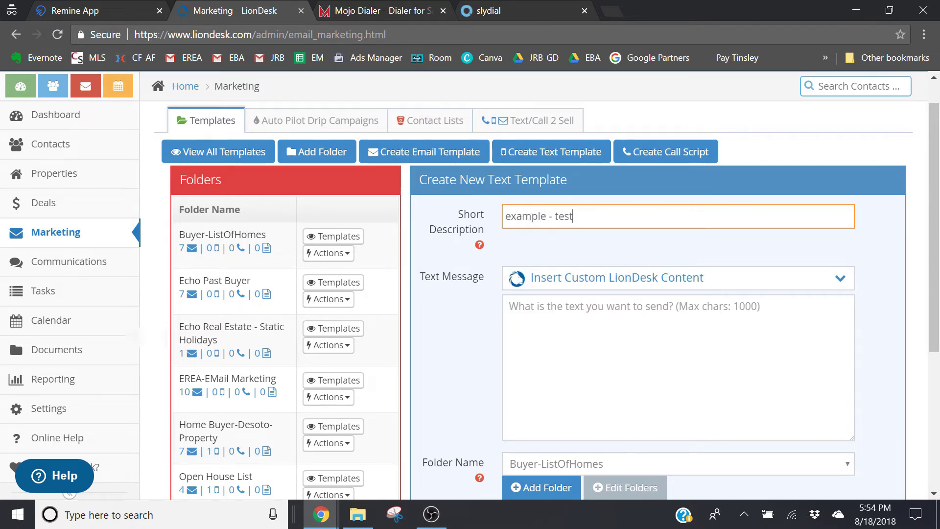
{"action": "key", "text": "Tab"}
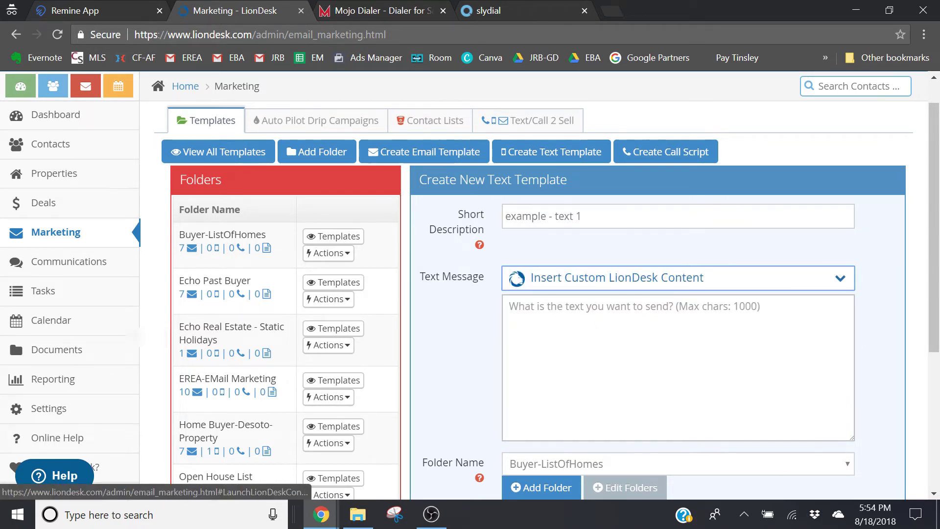
{"action": "left_click", "coordinate": [78, 1]}
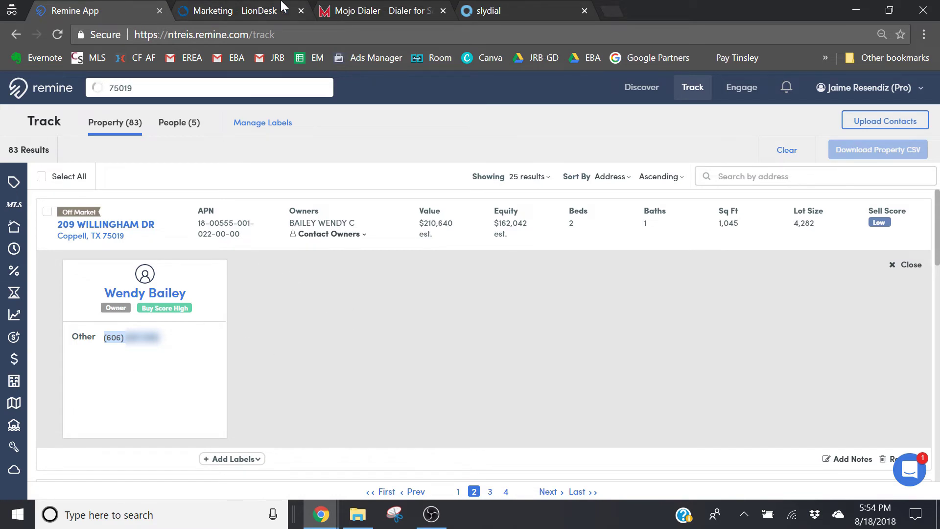
{"action": "left_click", "coordinate": [233, 6]}
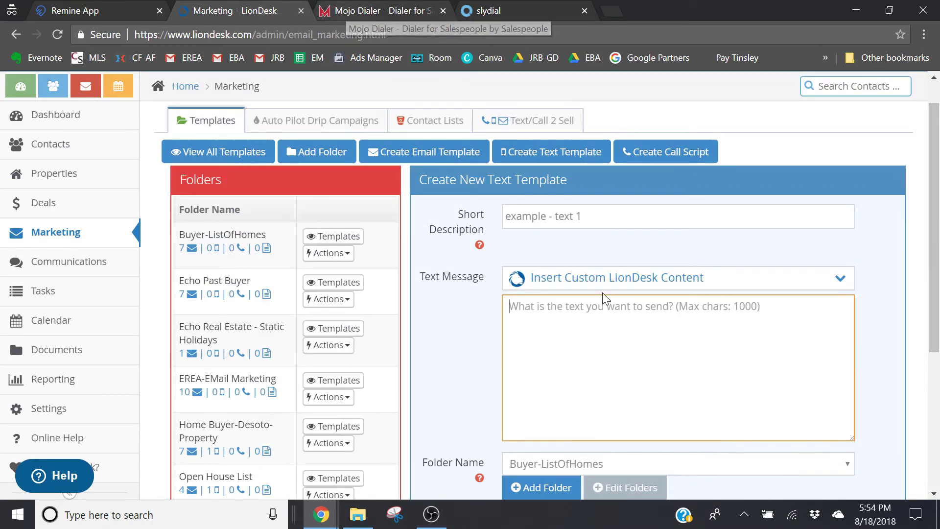
{"action": "type", "text": "Have you "}
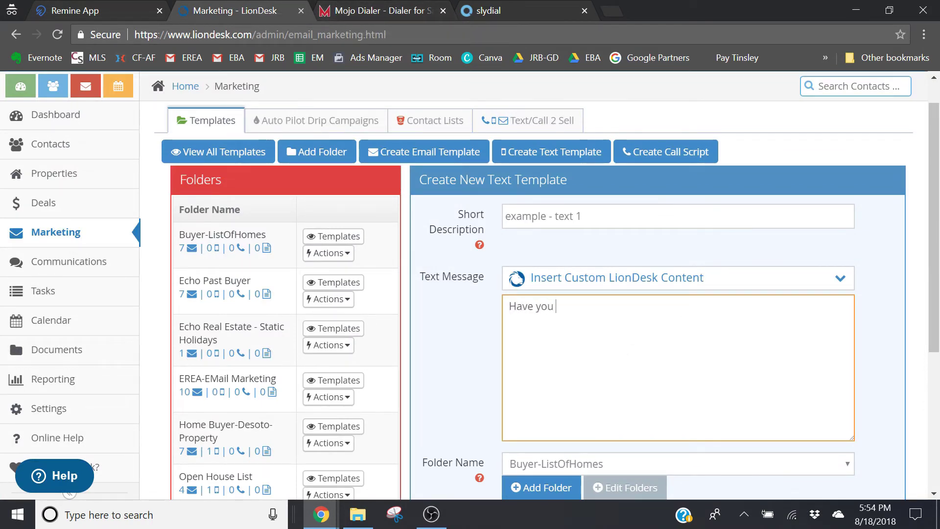
{"action": "type", "text": "considered refinan"}
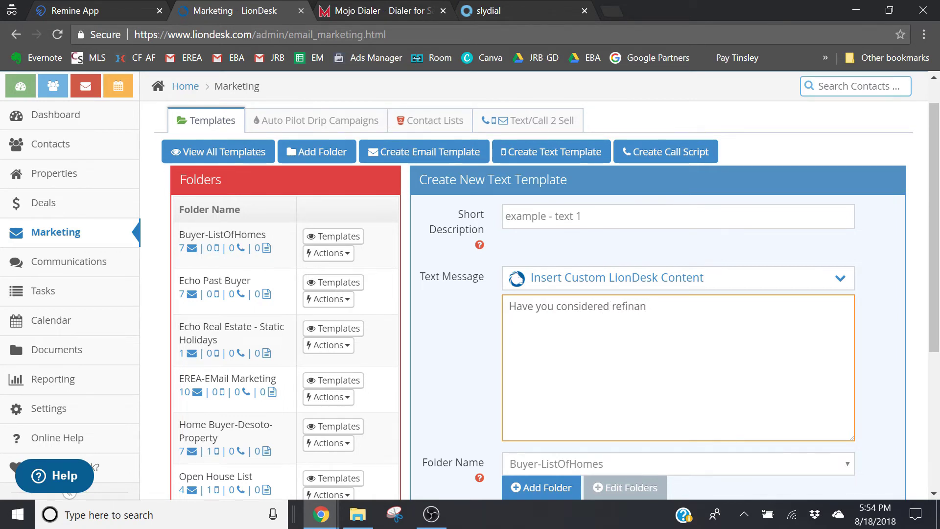
{"action": "type", "text": "cing?"}
File the template in the Texting - Remine folder and save it
{"action": "left_click", "coordinate": [896, 321]}
{"action": "left_click_drag", "start_coordinate": [936, 307], "coordinate": [937, 352]}
{"action": "left_click", "coordinate": [688, 394]}
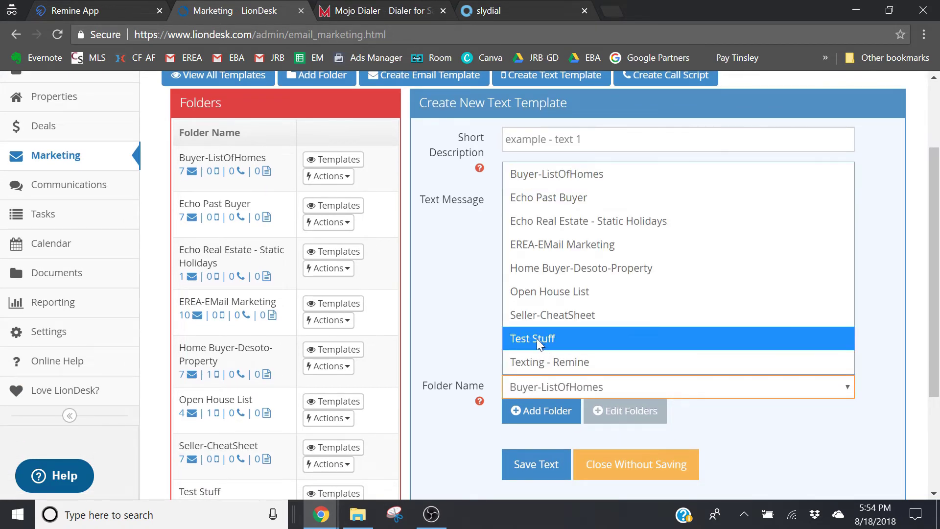
{"action": "left_click", "coordinate": [534, 362]}
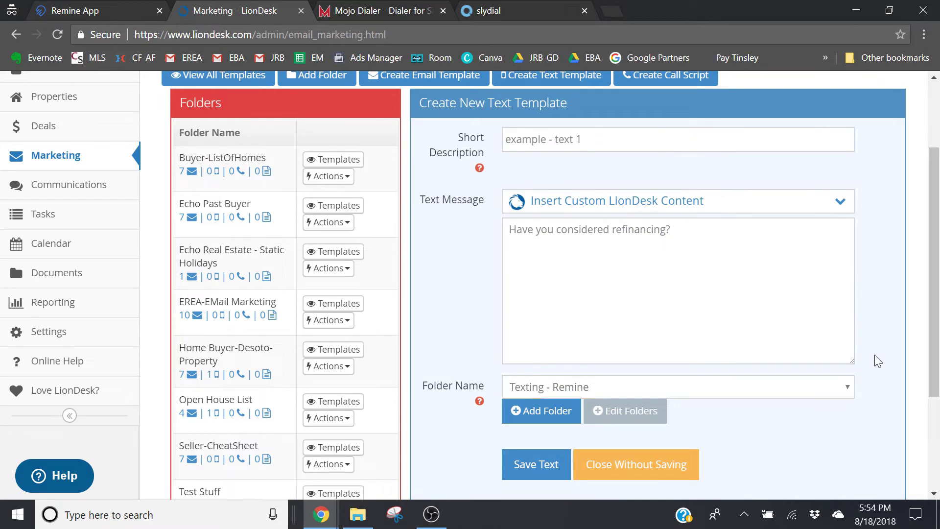
{"action": "left_click_drag", "start_coordinate": [935, 363], "coordinate": [935, 384]}
{"action": "left_click", "coordinate": [537, 427]}
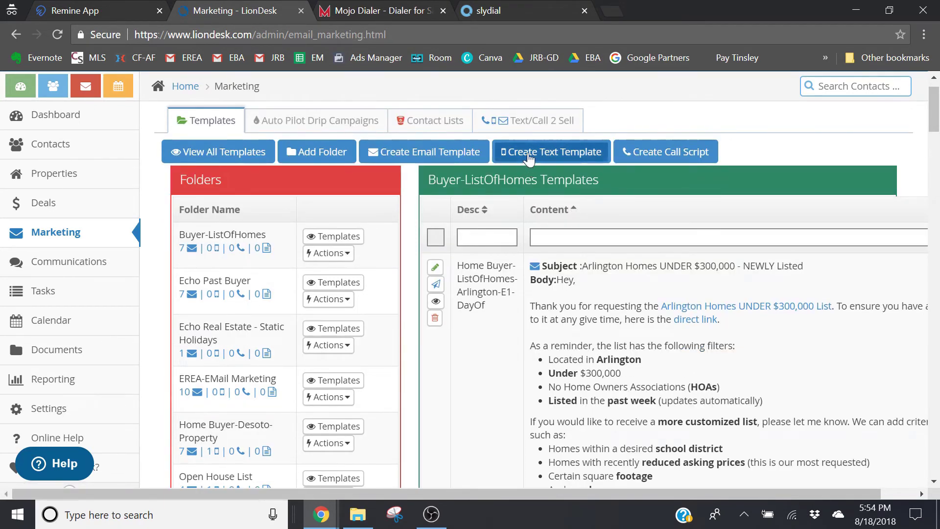
Start a second text template described as 'Remine Text #2'
{"action": "left_click", "coordinate": [528, 152]}
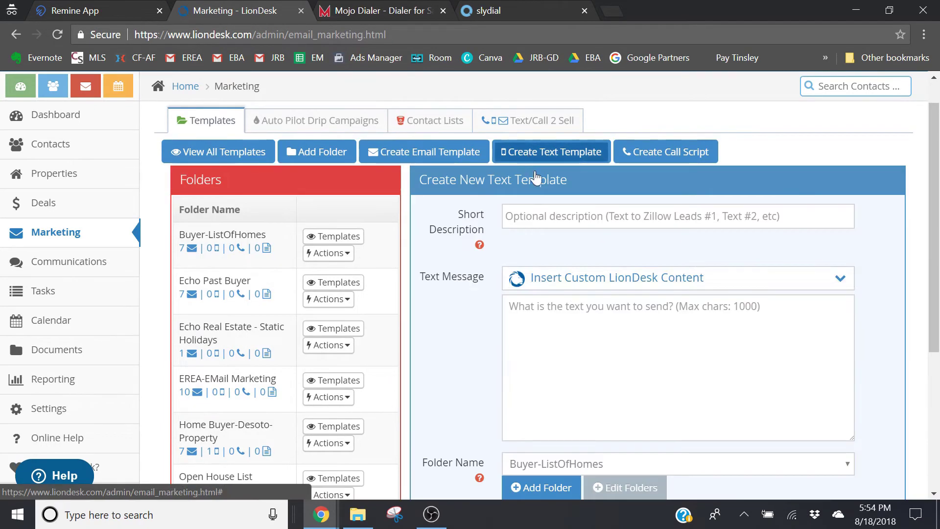
{"action": "left_click", "coordinate": [539, 216]}
{"action": "type", "text": "Te"}
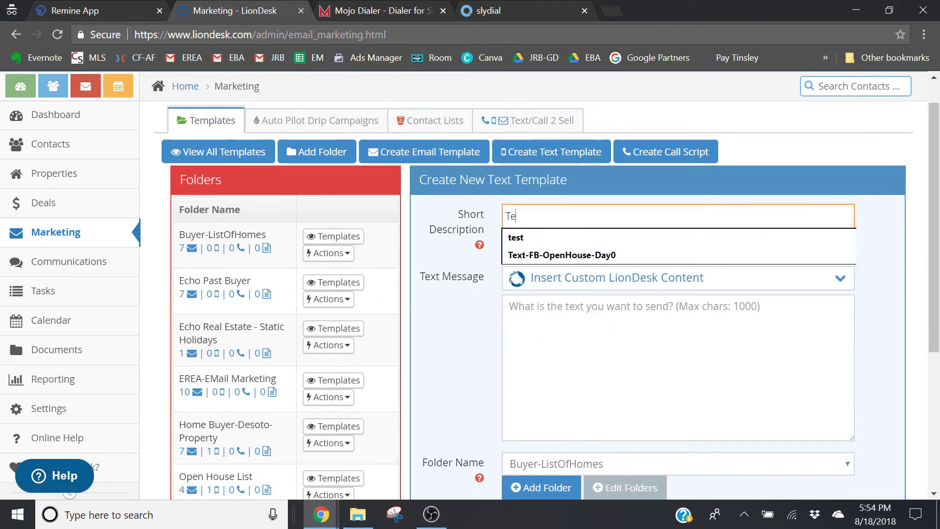
{"action": "type", "text": "xt"}
{"action": "key", "text": "BackSpace"}
{"action": "key", "text": "BackSpace"}
{"action": "key", "text": "BackSpace"}
{"action": "key", "text": "BackSpace"}
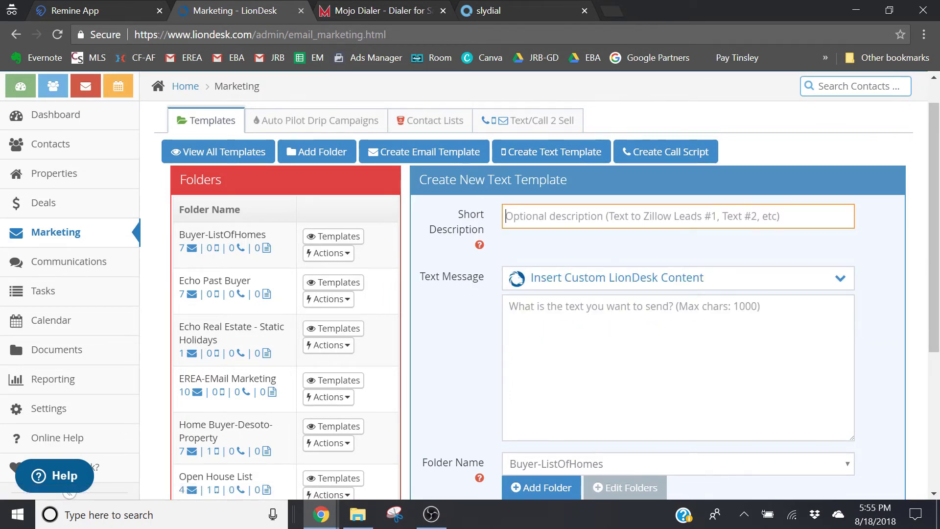
{"action": "type", "text": "Remine Tex"}
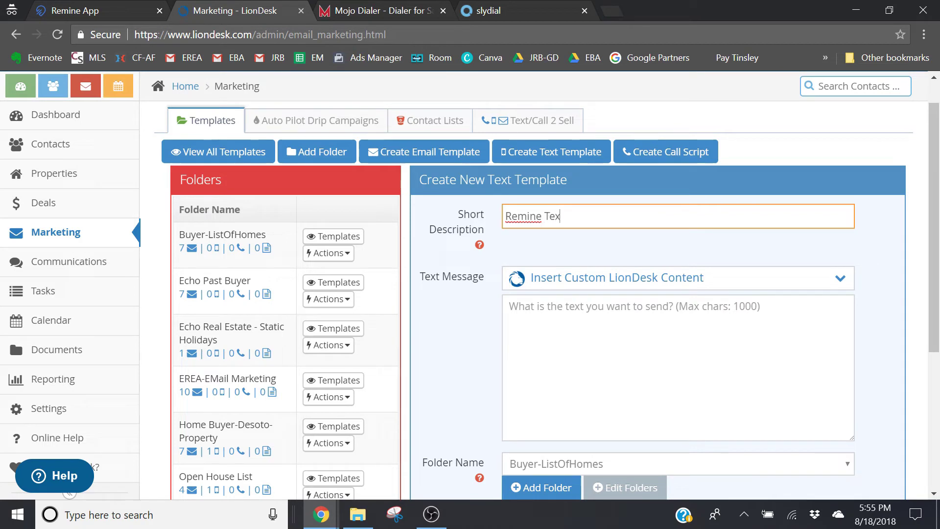
{"action": "type", "text": "t #2"}
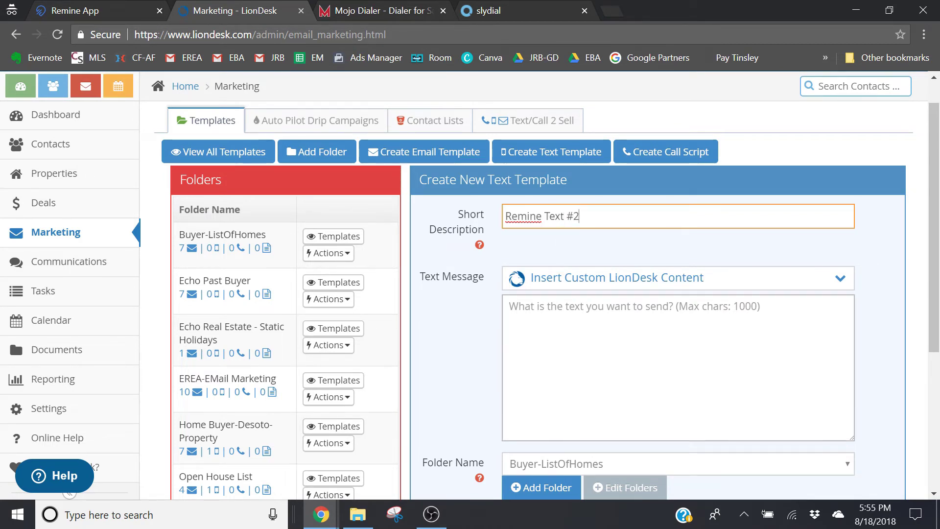
{"action": "left_click_drag", "start_coordinate": [934, 218], "coordinate": [935, 225]}
Write the message 'Interests rates are at historical lows'
{"action": "key", "text": "Tab"}
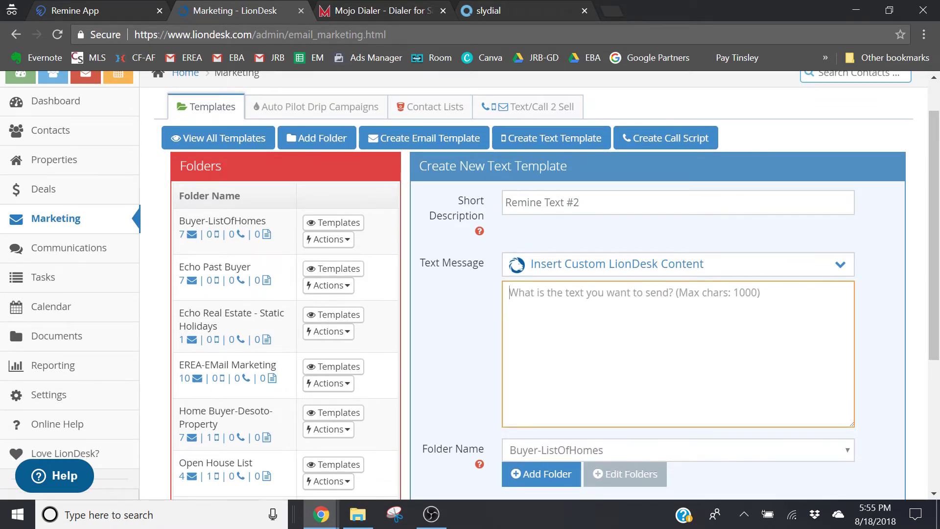
{"action": "type", "text": "Hey this"}
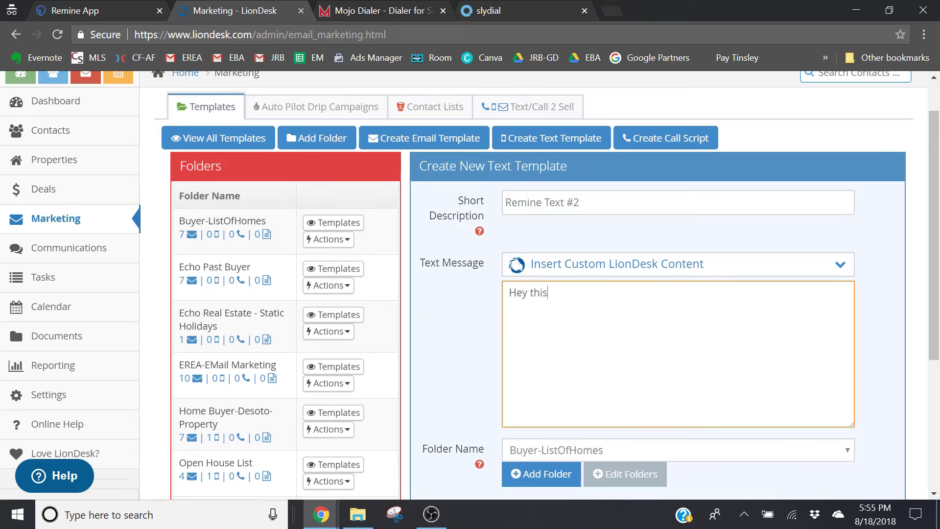
{"action": "type", "text": " is Jaime...real"}
{"action": "key", "text": "BackSpace"}
{"action": "key", "text": "BackSpace"}
{"action": "key", "text": "BackSpace"}
{"action": "key", "text": "BackSpace"}
{"action": "type", "text": "have you r"}
{"action": "key", "text": "BackSpace"}
{"action": "key", "text": "BackSpace"}
{"action": "key", "text": "BackSpace"}
{"action": "key", "text": "BackSpace"}
{"action": "key", "text": "BackSpace"}
{"action": "key", "text": "BackSpace"}
{"action": "key", "text": "BackSpace"}
{"action": "key", "text": "BackSpace"}
{"action": "key", "text": "BackSpace"}
{"action": "key", "text": "BackSpace"}
{"action": "key", "text": "BackSpace"}
{"action": "key", "text": "BackSpace"}
{"action": "key", "text": "BackSpace"}
{"action": "key", "text": "BackSpace"}
{"action": "key", "text": "BackSpace"}
{"action": "key", "text": "BackSpace"}
{"action": "key", "text": "BackSpace"}
{"action": "key", "text": "BackSpace"}
{"action": "key", "text": "BackSpace"}
{"action": "key", "text": "BackSpace"}
{"action": "key", "text": "BackSpace"}
{"action": "key", "text": "BackSpace"}
{"action": "key", "text": "BackSpace"}
{"action": "key", "text": "BackSpace"}
{"action": "key", "text": "BackSpace"}
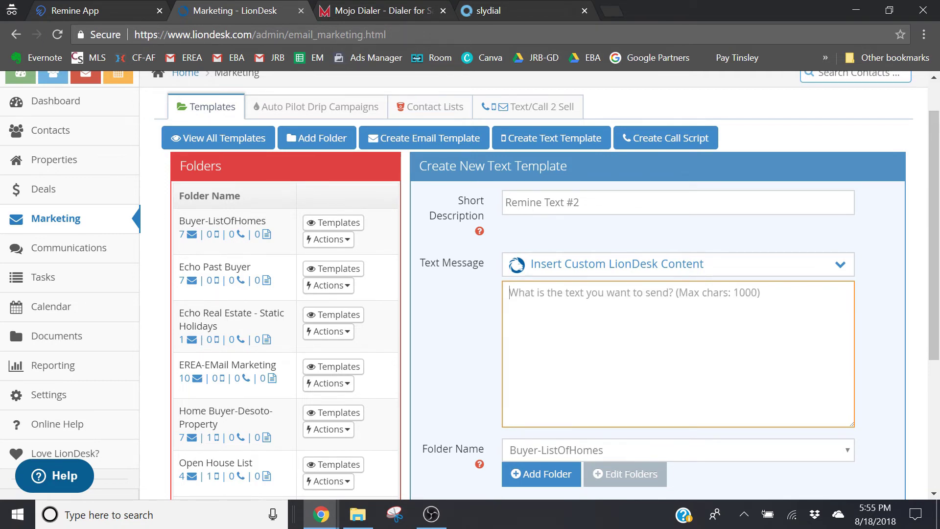
{"action": "type", "text": "Remi"}
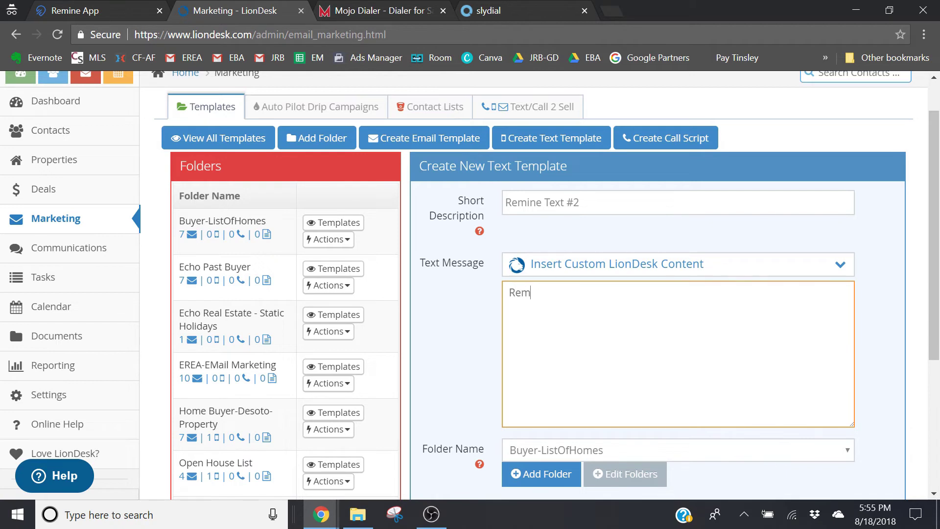
{"action": "key", "text": "BackSpace"}
{"action": "key", "text": "BackSpace"}
{"action": "key", "text": "BackSpace"}
{"action": "key", "text": "BackSpace"}
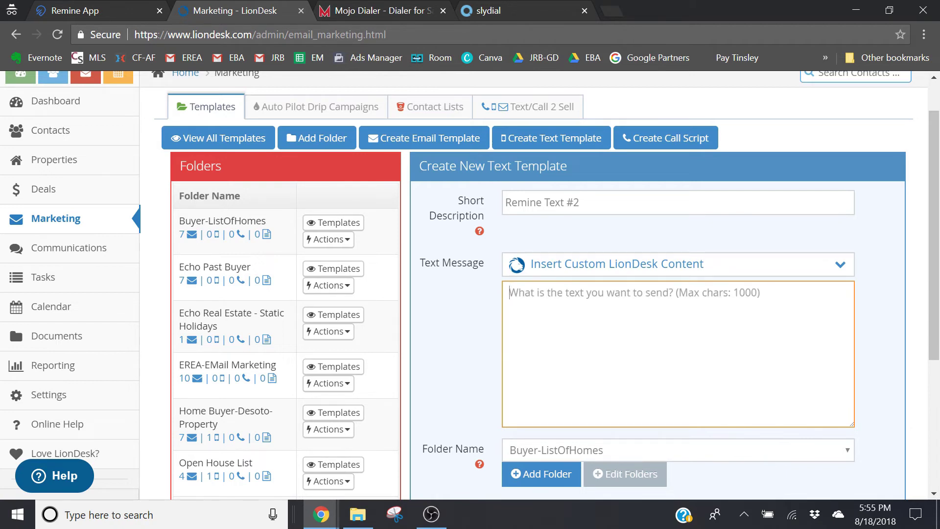
{"action": "type", "text": "Interest"}
{"action": "type", "text": "s rates are"}
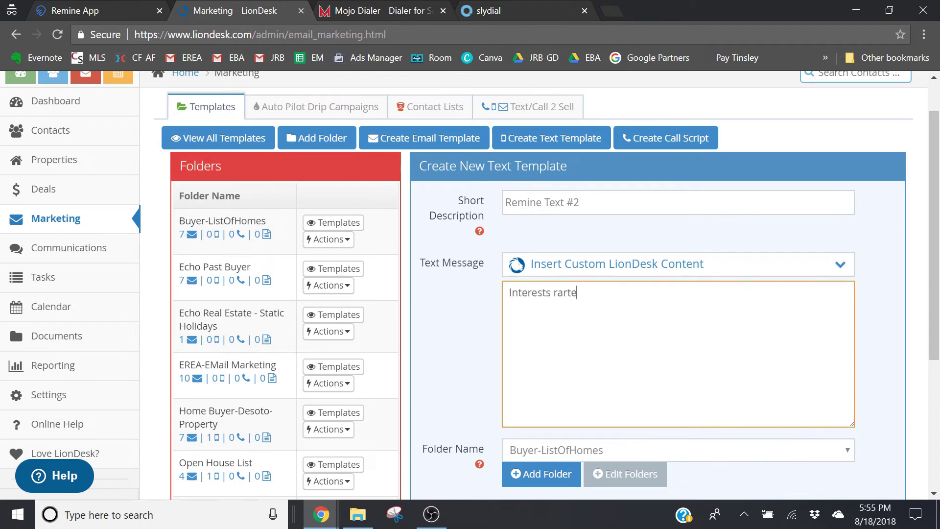
{"action": "type", "text": " a low"}
{"action": "key", "text": "BackSpace"}
{"action": "key", "text": "BackSpace"}
{"action": "key", "text": "BackSpace"}
{"action": "type", "text": "t historical"}
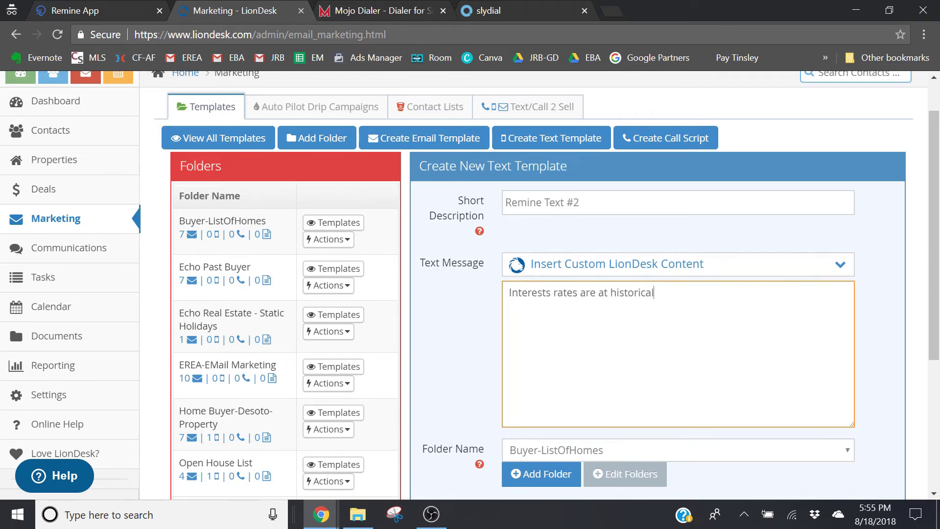
{"action": "type", "text": " lows."}
Choose the Texting - Remine folder, then close the draft without saving
{"action": "scroll", "coordinate": [934, 235], "scroll_direction": "down", "scroll_amount": 3}
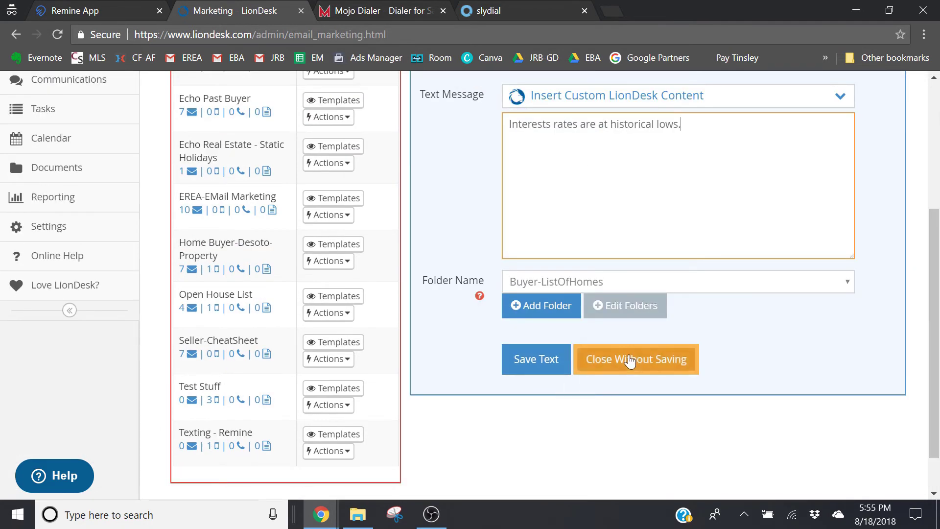
{"action": "left_click", "coordinate": [571, 283]}
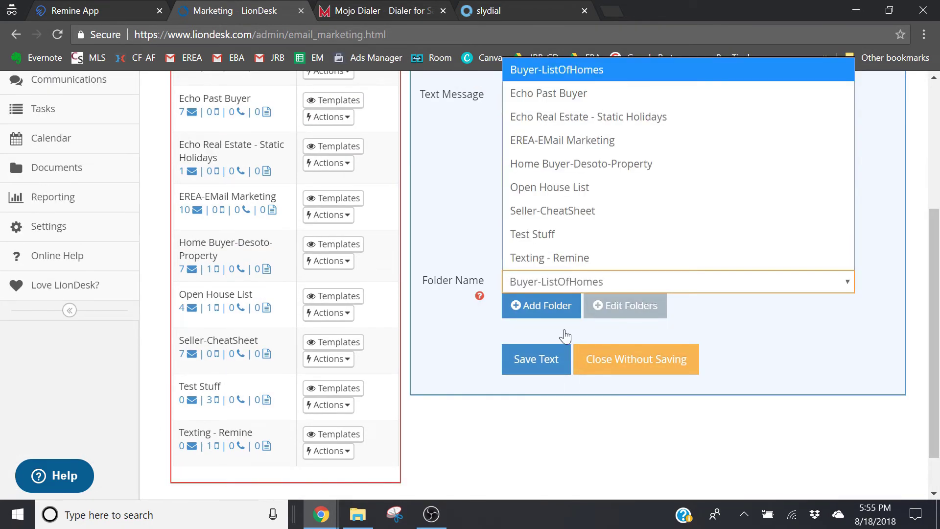
{"action": "left_click", "coordinate": [557, 255]}
{"action": "left_click", "coordinate": [611, 371]}
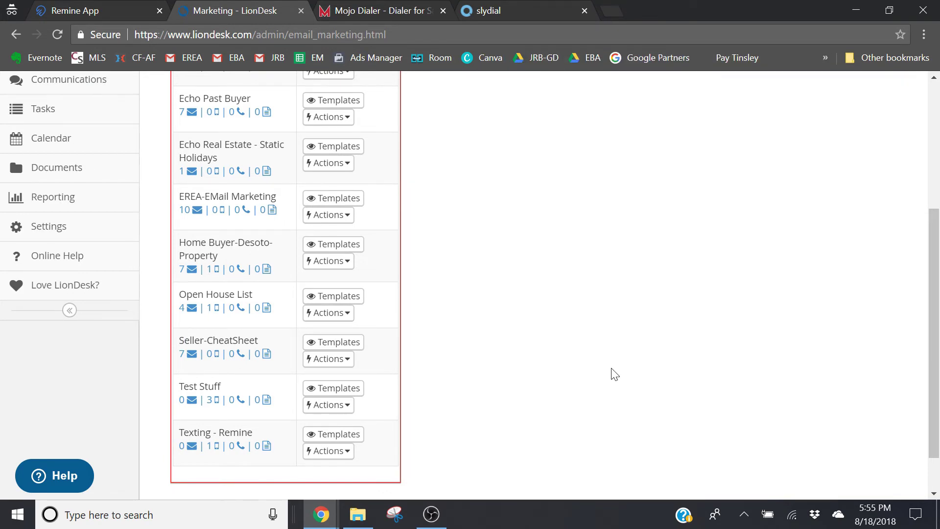
{"action": "left_click_drag", "start_coordinate": [934, 349], "coordinate": [920, 228]}
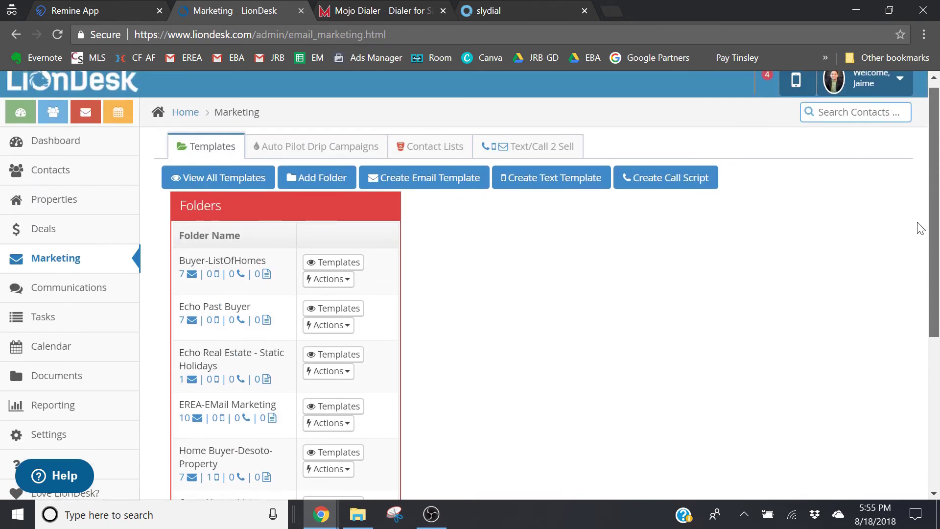
Start a new text template with the short description 'Remine 2'
{"action": "left_click", "coordinate": [537, 183]}
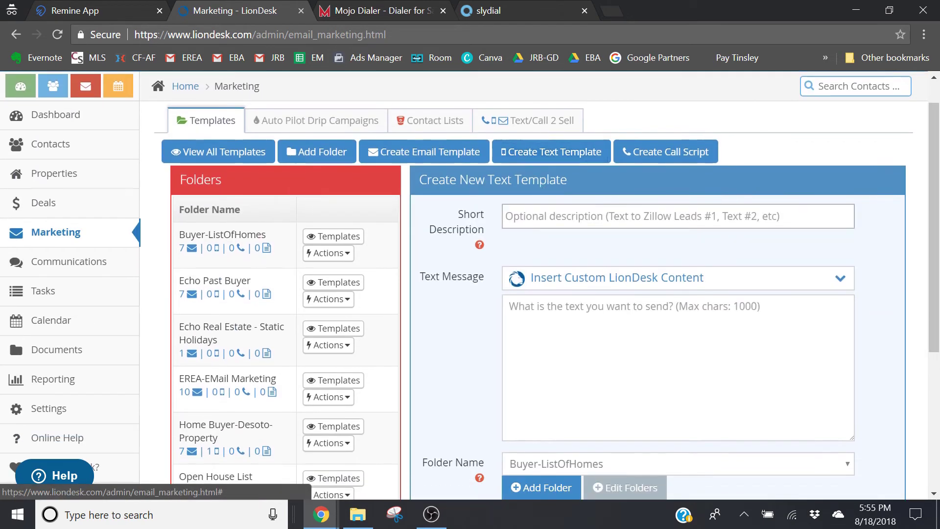
{"action": "left_click", "coordinate": [678, 216]}
{"action": "type", "text": "Ema"}
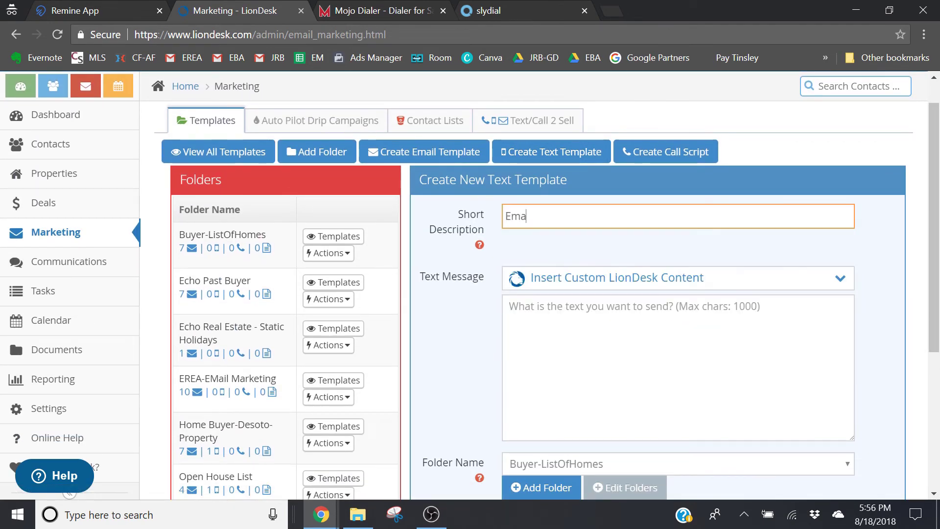
{"action": "key", "text": "BackSpace"}
{"action": "key", "text": "BackSpace"}
{"action": "key", "text": "BackSpace"}
{"action": "type", "text": "Remine 2"}
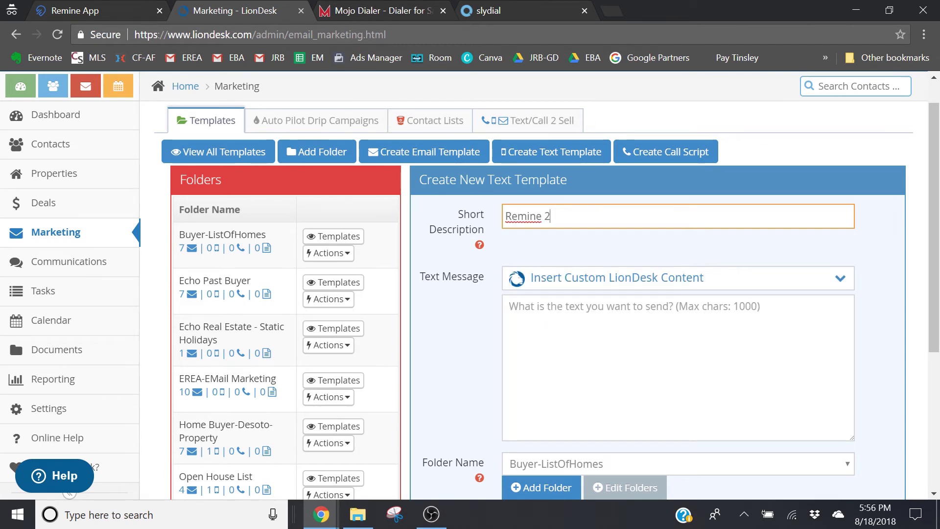
Write the message 'Interest rates are at historical lows'
{"action": "key", "text": "Tab"}
{"action": "key", "text": "Tab"}
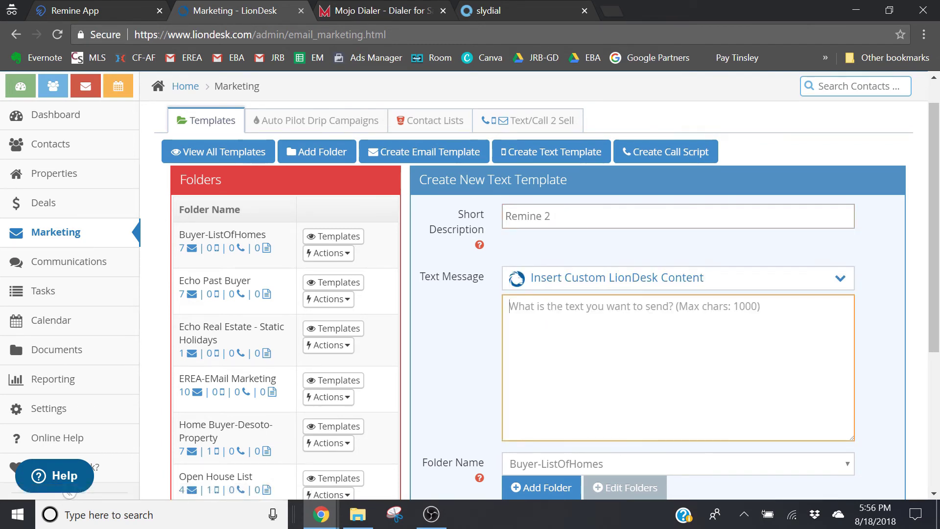
{"action": "type", "text": "Interest"}
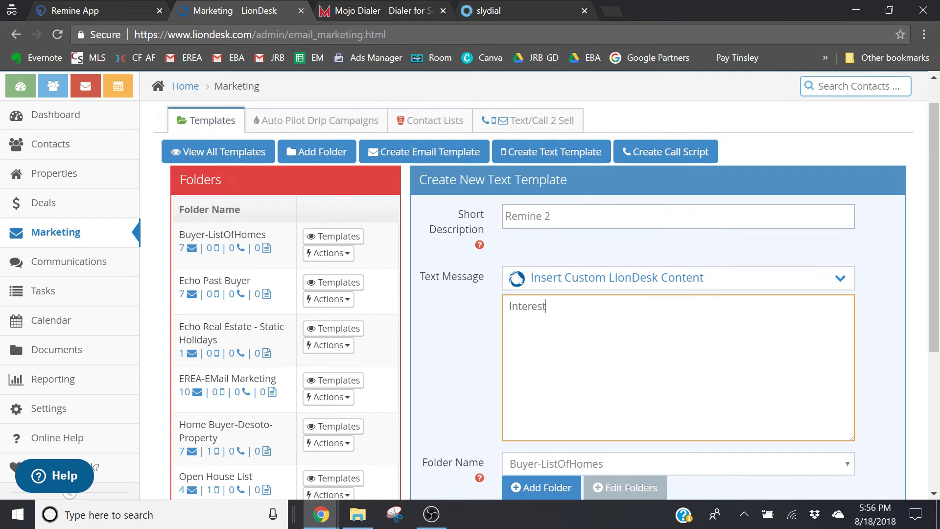
{"action": "type", "text": " rates are at historical lows"}
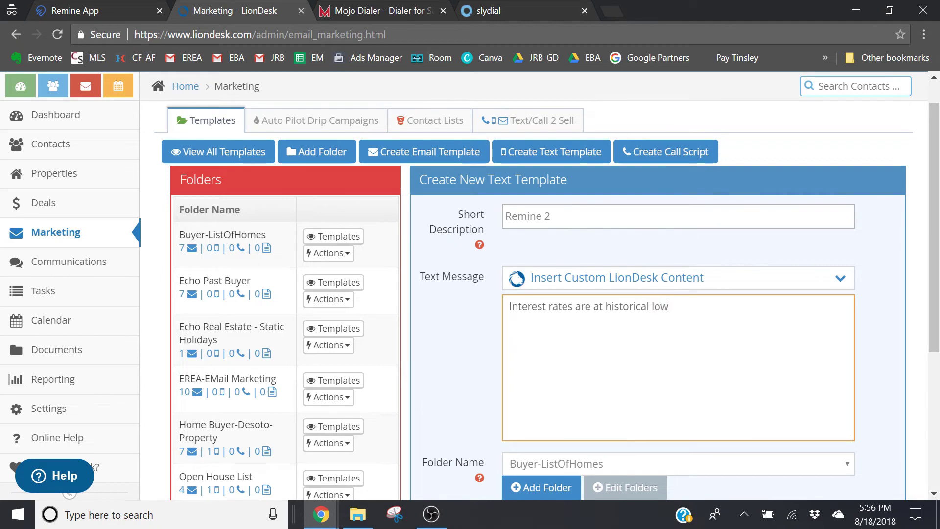
File the template under Texting - Remine and save it
{"action": "scroll", "coordinate": [697, 386], "scroll_direction": "down", "scroll_amount": 1}
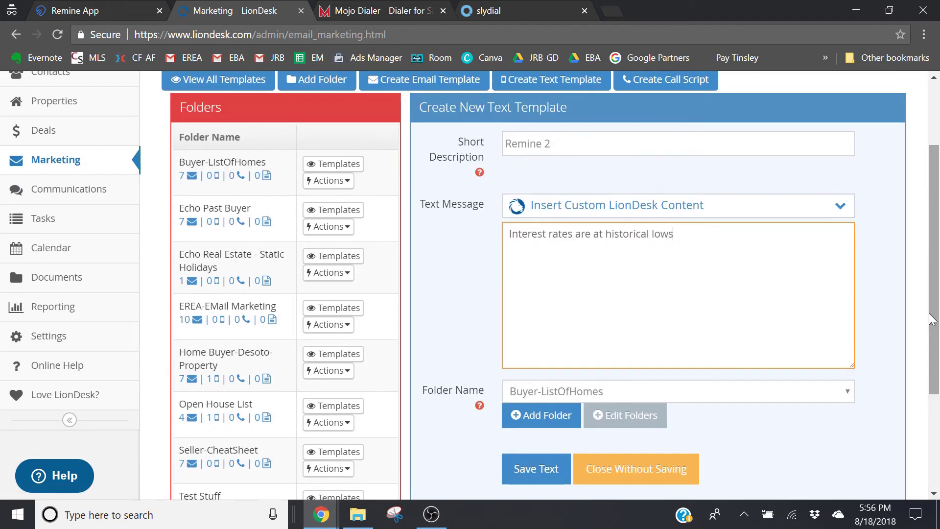
{"action": "left_click", "coordinate": [697, 387]}
{"action": "left_click", "coordinate": [615, 367]}
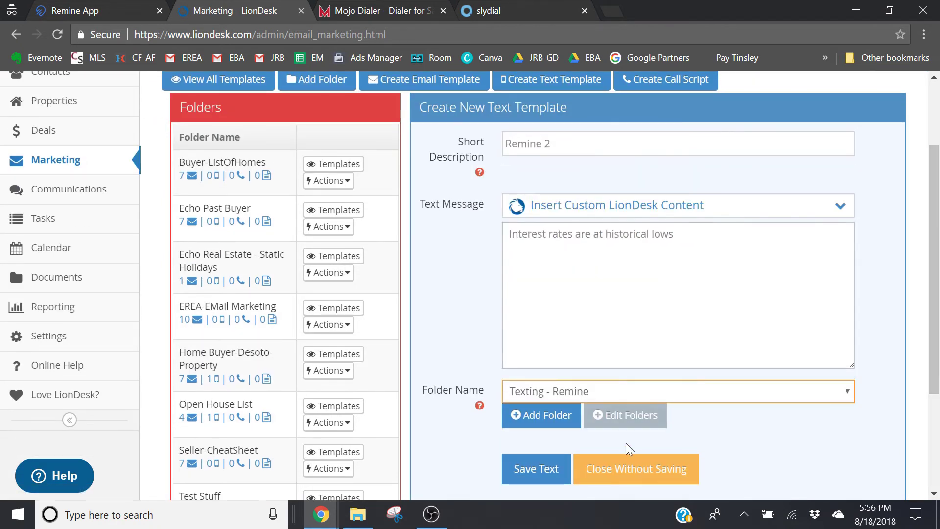
{"action": "left_click", "coordinate": [534, 480]}
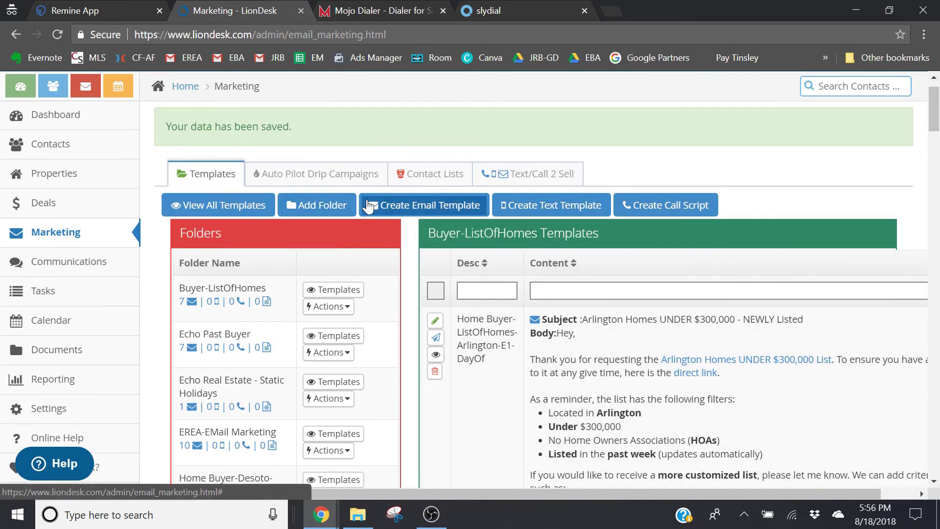
{"action": "left_click", "coordinate": [333, 174]}
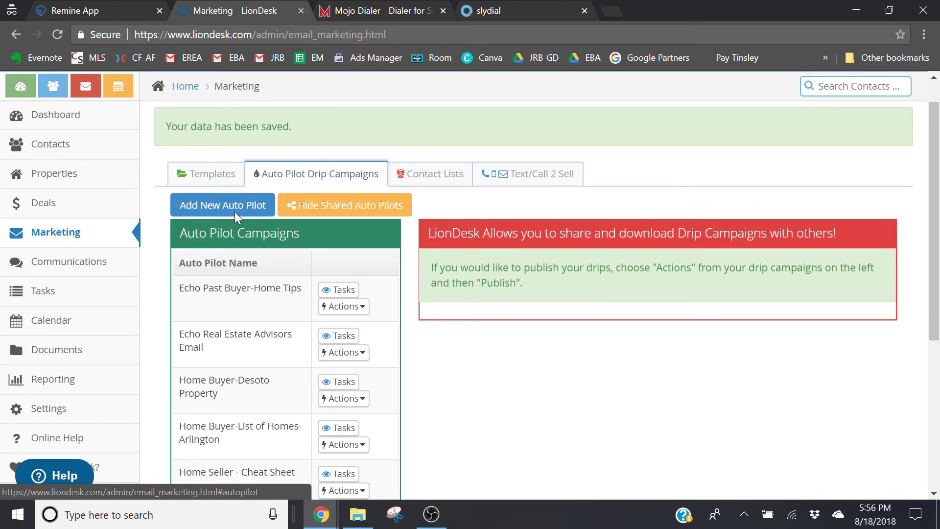
Add the auto pilot campaign 'Remine - Texting' and open its task list
{"action": "left_click", "coordinate": [206, 156]}
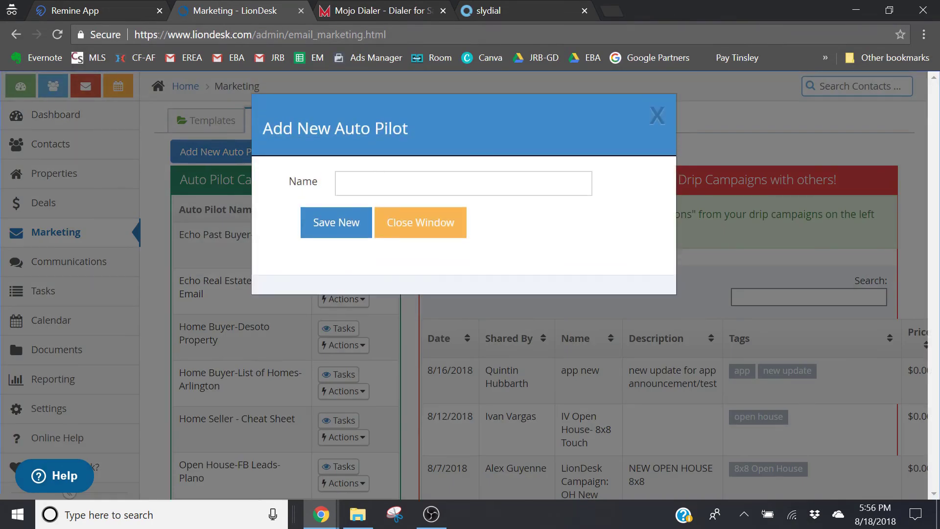
{"action": "left_click", "coordinate": [339, 184]}
{"action": "type", "text": "Remine - Te"}
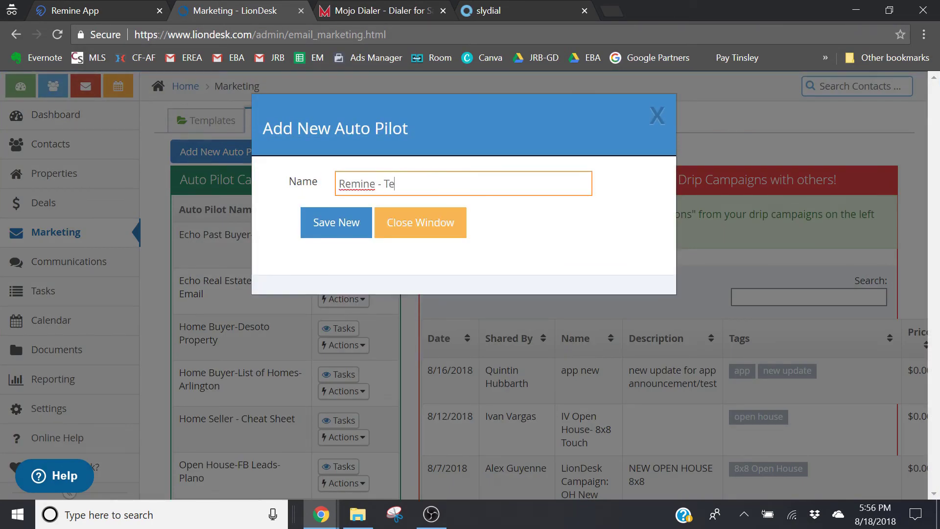
{"action": "type", "text": "xting"}
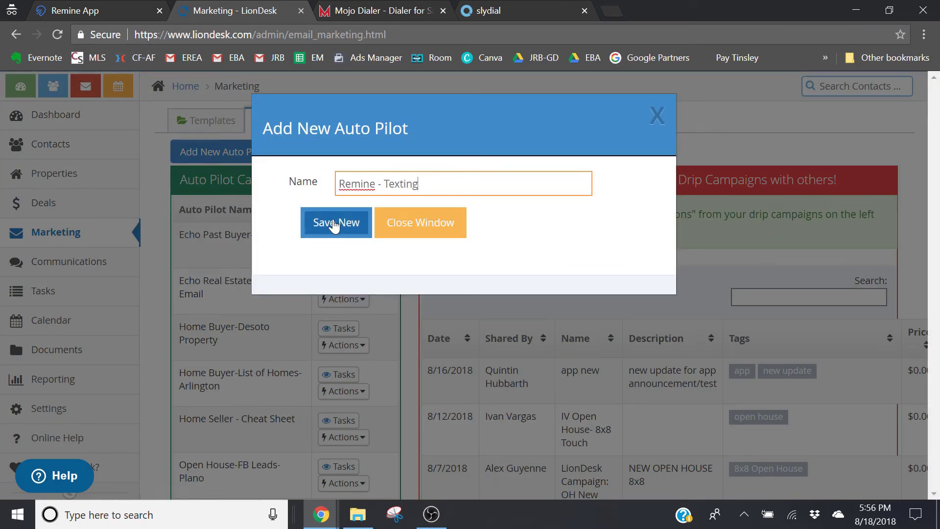
{"action": "left_click", "coordinate": [334, 225]}
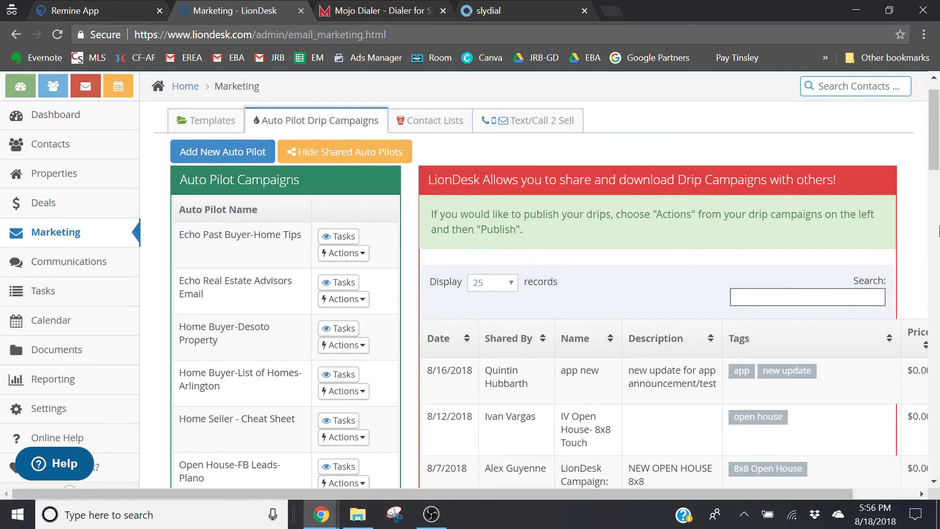
{"action": "left_click_drag", "start_coordinate": [928, 136], "coordinate": [939, 182]}
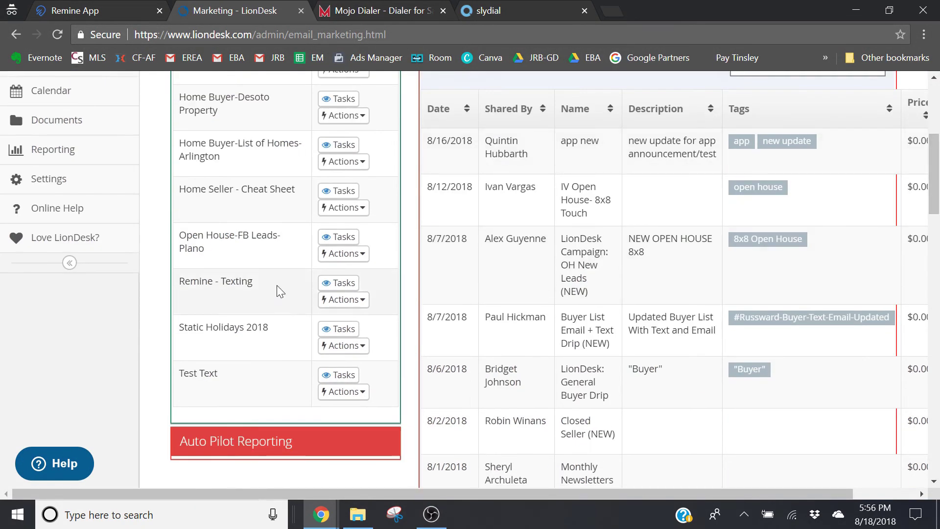
{"action": "left_click", "coordinate": [330, 288]}
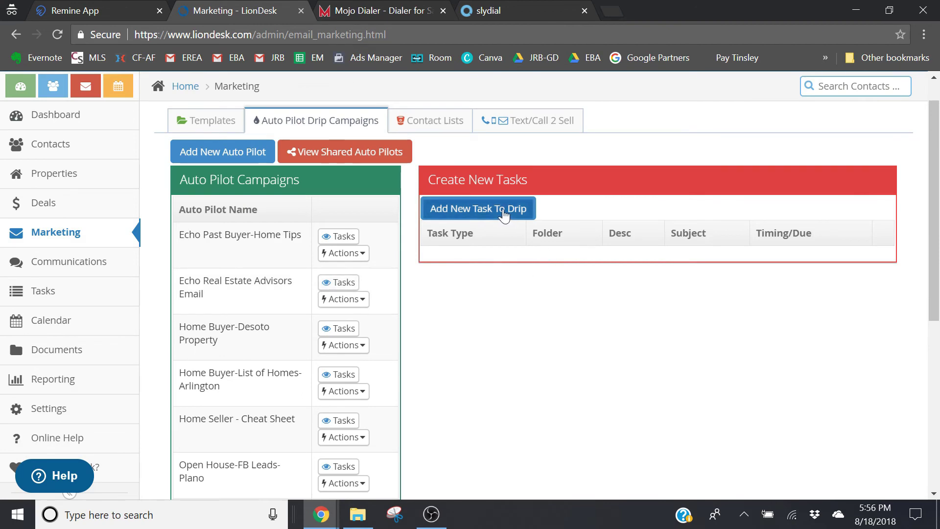
Add an immediate text task with 'Have you considered refinancing?' from Texting - Remine, stopping on reply
{"action": "left_click", "coordinate": [502, 209]}
{"action": "left_click", "coordinate": [436, 183]}
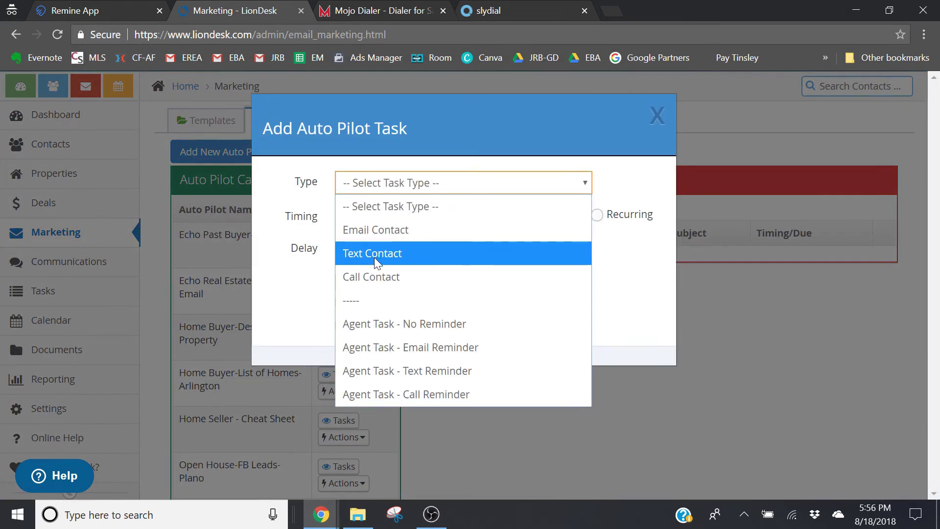
{"action": "left_click", "coordinate": [375, 255]}
{"action": "left_click", "coordinate": [381, 224]}
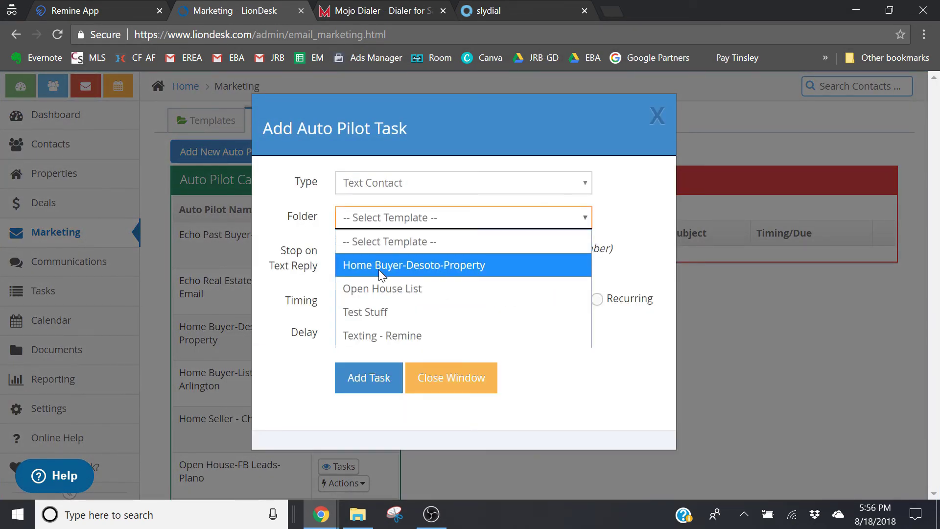
{"action": "left_click", "coordinate": [377, 339]}
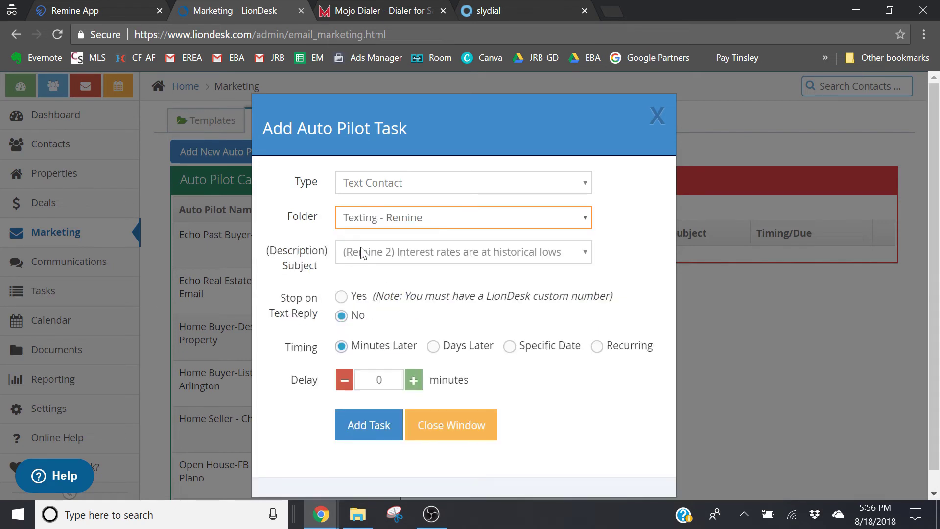
{"action": "left_click", "coordinate": [383, 253]}
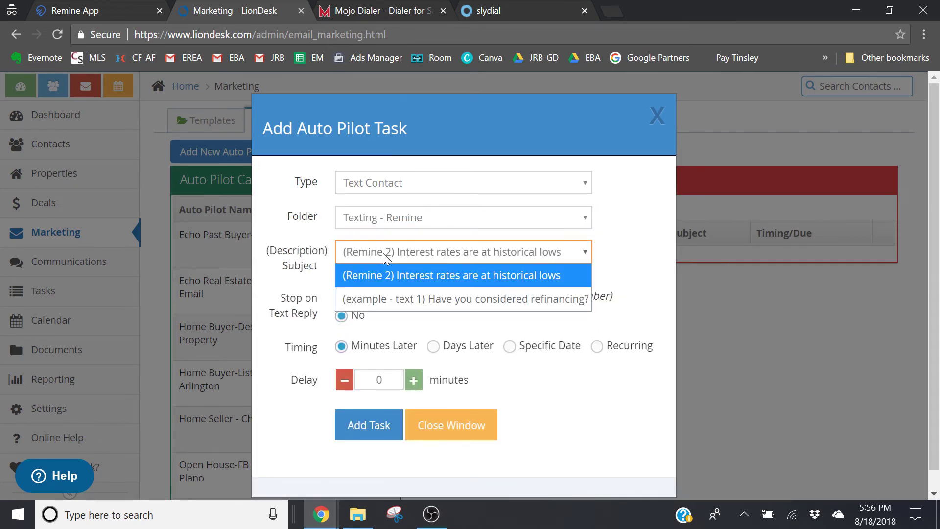
{"action": "left_click", "coordinate": [401, 300]}
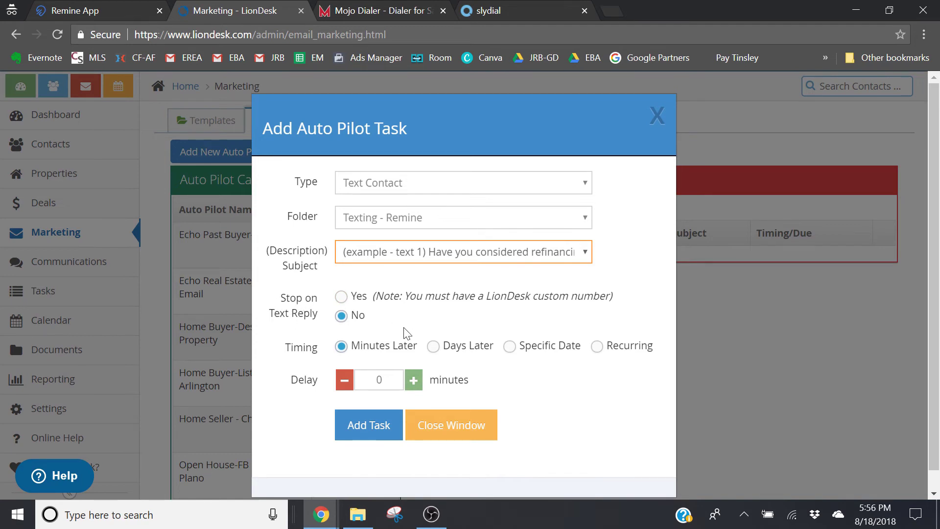
{"action": "left_click", "coordinate": [341, 297]}
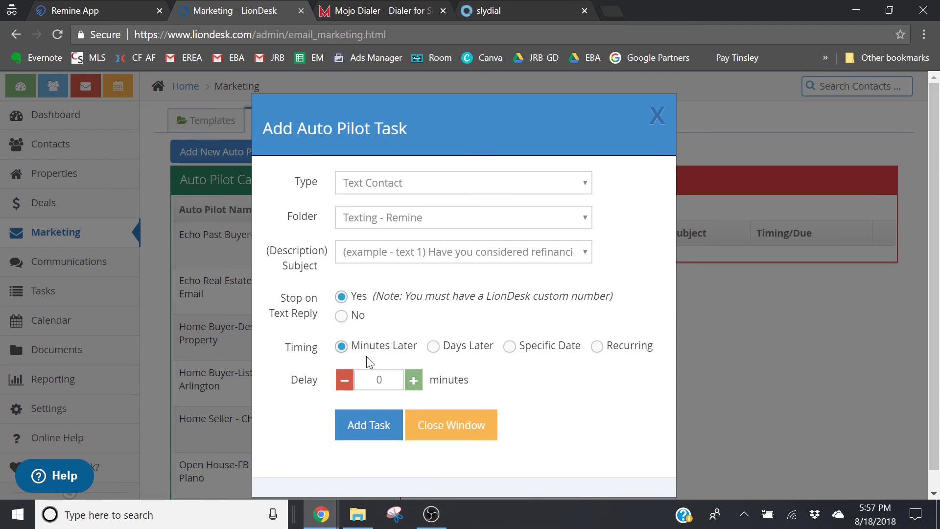
{"action": "left_click", "coordinate": [466, 440]}
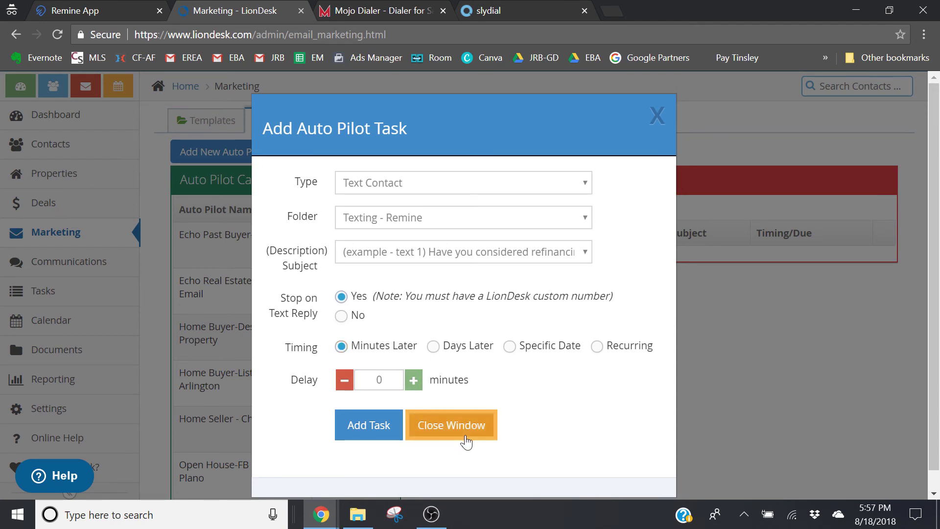
{"action": "left_click", "coordinate": [378, 430]}
{"action": "left_click", "coordinate": [482, 260]}
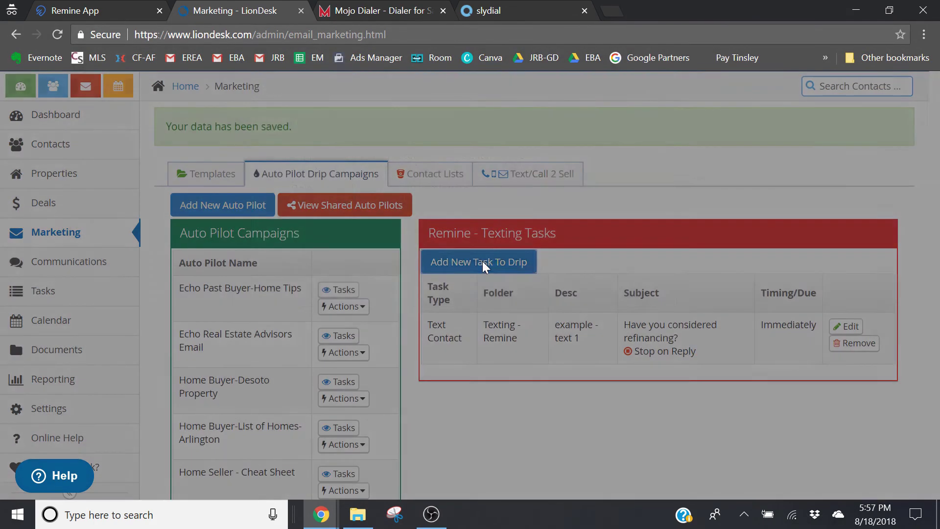
Add a Remine 2 text task from Texting - Remine, sent 1 day later at 8:00 AM, stopping on reply
{"action": "left_click", "coordinate": [372, 185]}
{"action": "left_click", "coordinate": [372, 253]}
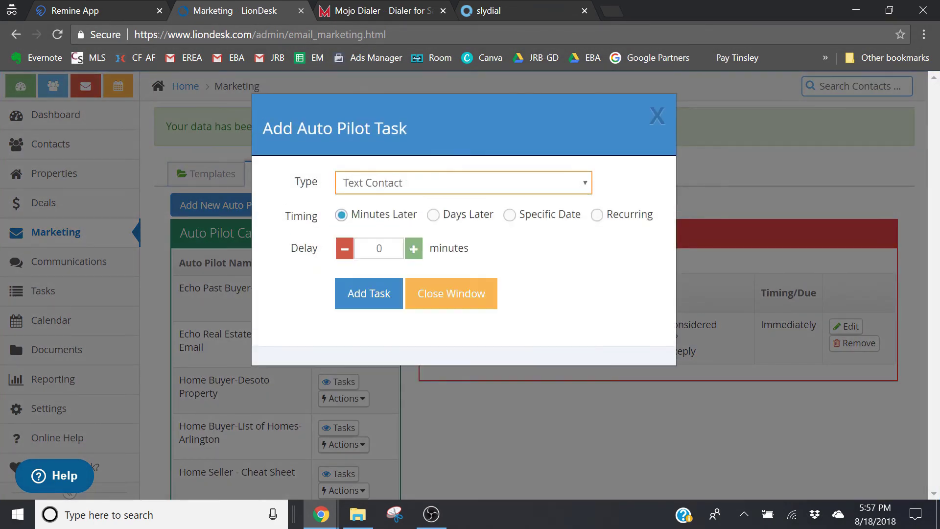
{"action": "left_click", "coordinate": [401, 218]}
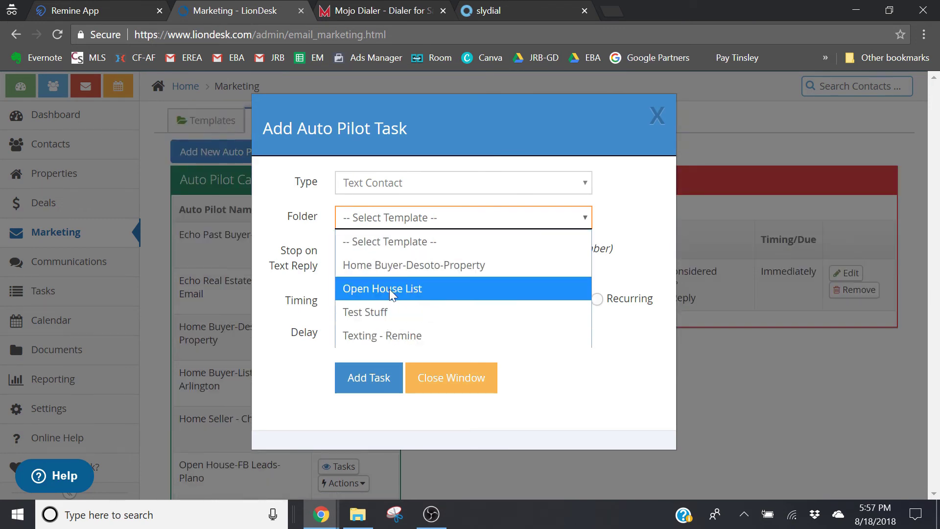
{"action": "left_click", "coordinate": [389, 338]}
{"action": "left_click", "coordinate": [389, 251]}
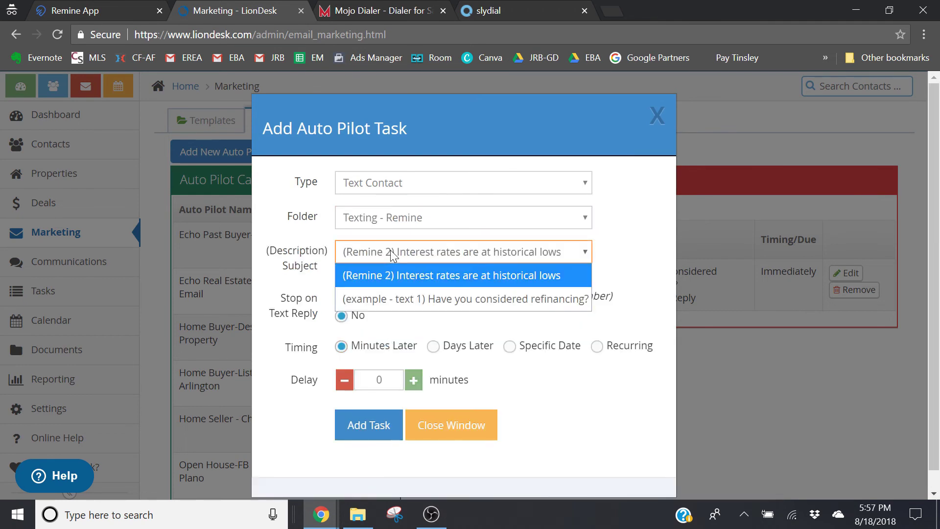
{"action": "left_click", "coordinate": [398, 275]}
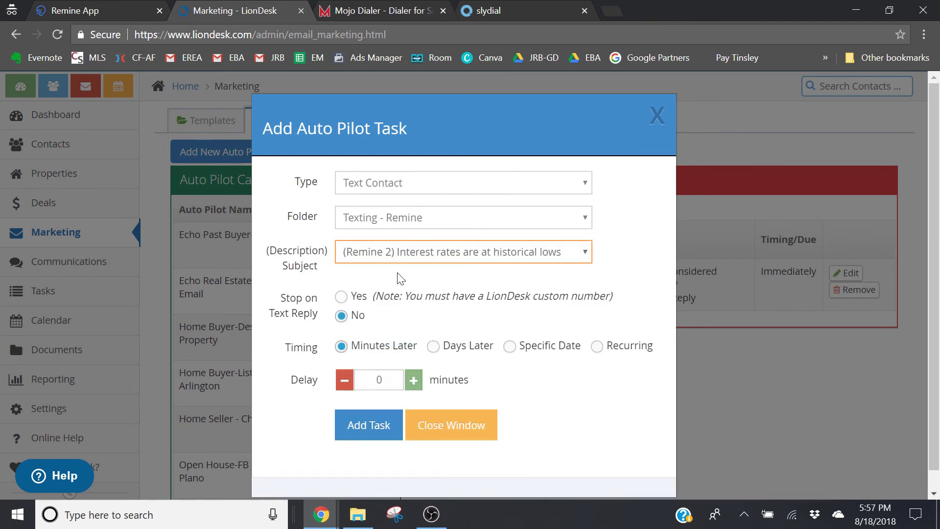
{"action": "left_click", "coordinate": [342, 300]}
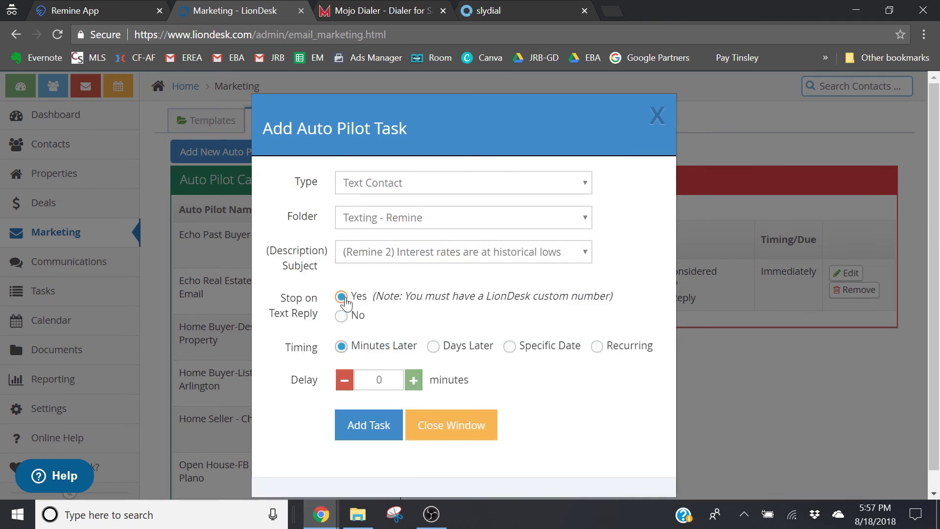
{"action": "left_click", "coordinate": [444, 346]}
{"action": "left_click", "coordinate": [381, 435]}
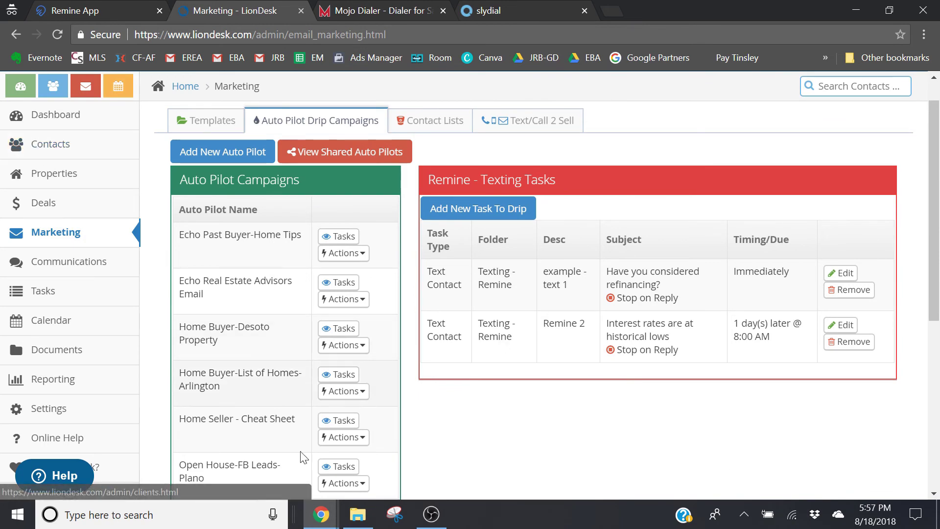
{"action": "mouse_move", "coordinate": [321, 514]}
{"action": "left_click", "coordinate": [245, 465]}
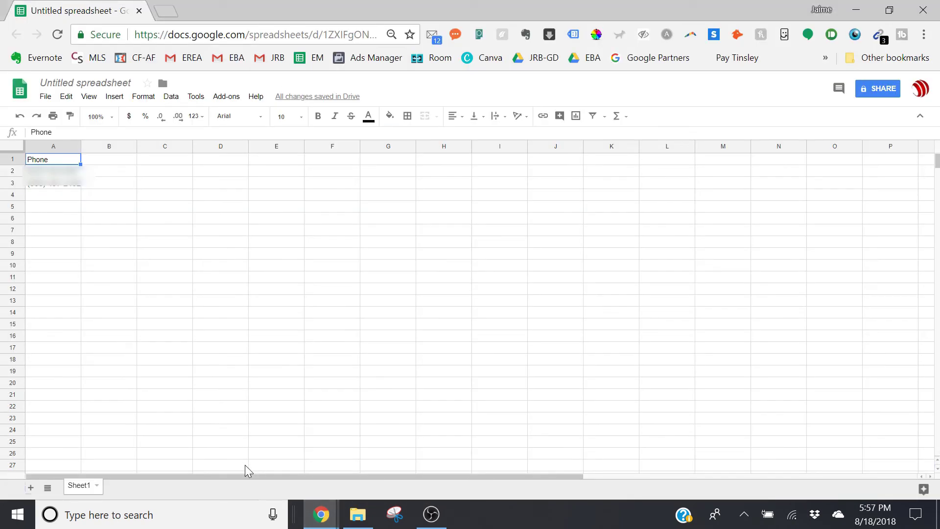
{"action": "left_click", "coordinate": [56, 172]}
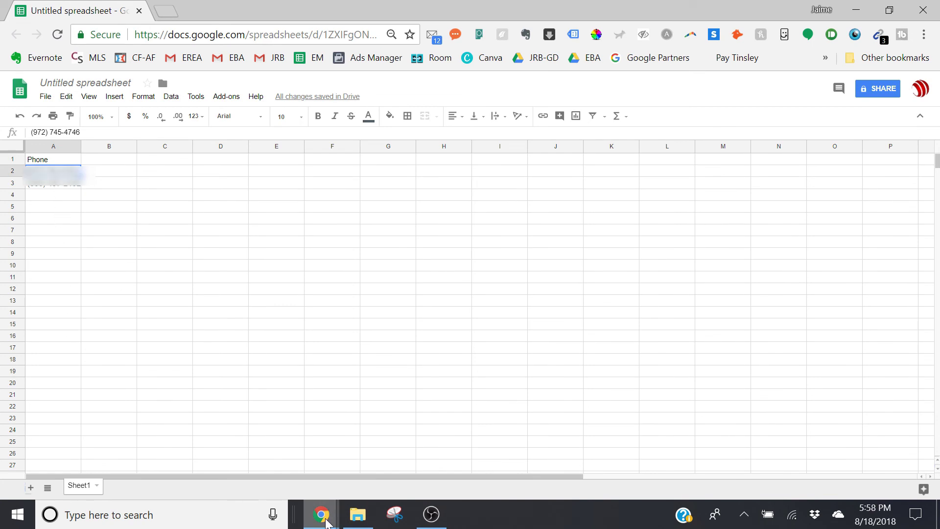
{"action": "mouse_move", "coordinate": [321, 514]}
{"action": "left_click", "coordinate": [393, 477]}
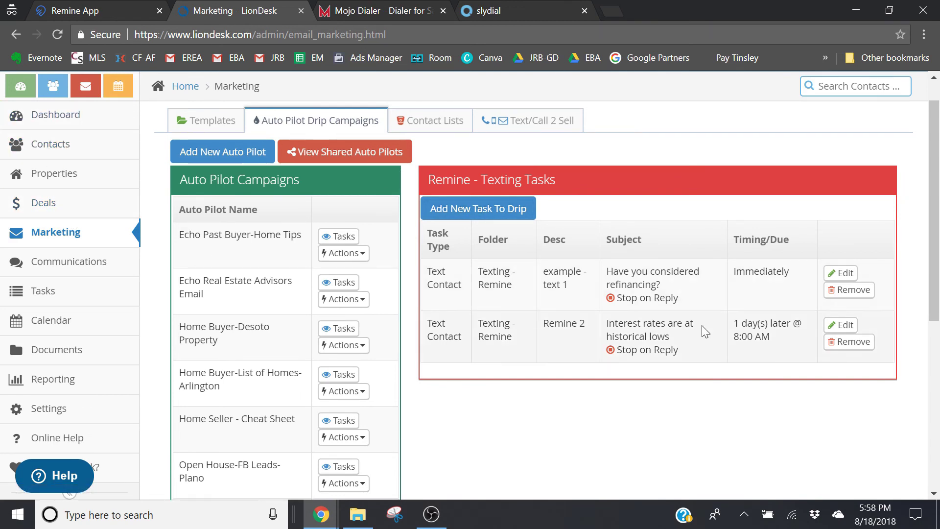
Scroll back to the top of the Marketing page and switch to Remine's tracked property list
{"action": "scroll", "coordinate": [702, 326], "scroll_direction": "up", "scroll_amount": 1}
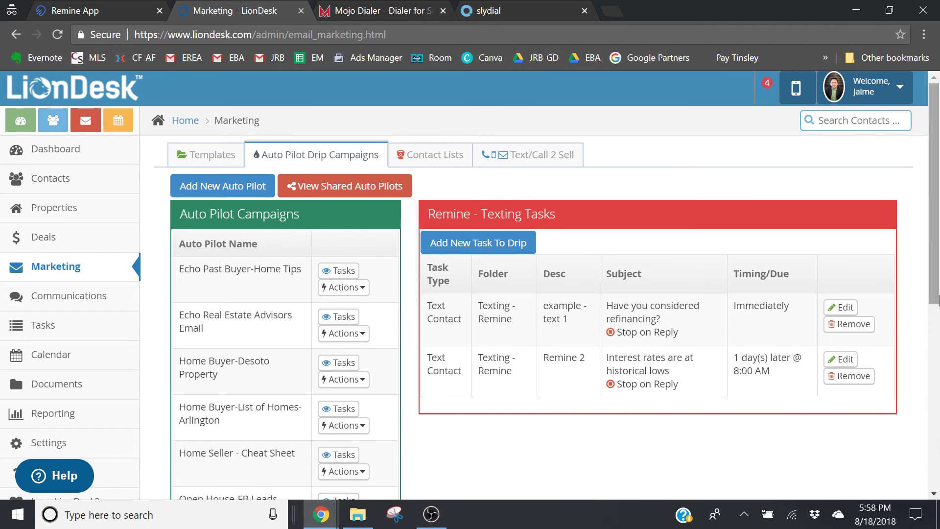
{"action": "scroll", "coordinate": [933, 186], "scroll_direction": "down", "scroll_amount": 1}
{"action": "scroll", "coordinate": [934, 186], "scroll_direction": "up", "scroll_amount": 1}
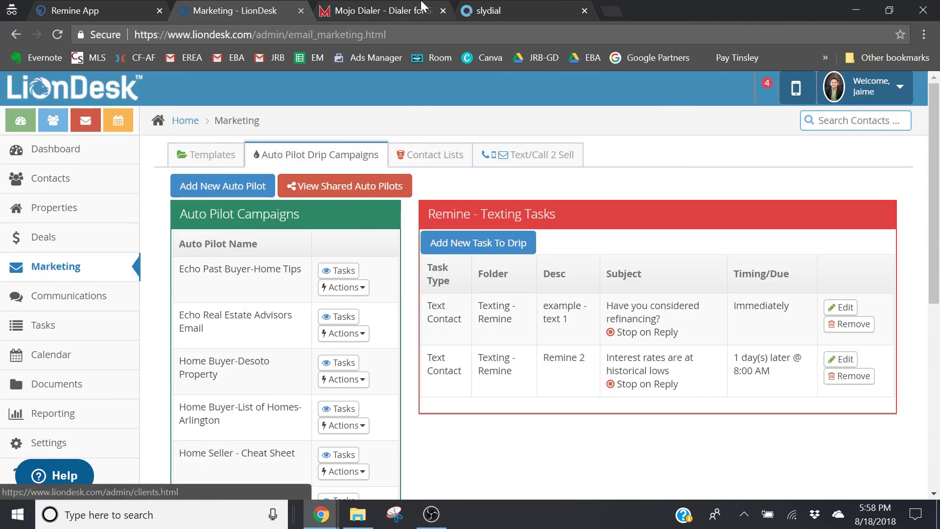
{"action": "left_click", "coordinate": [156, 7]}
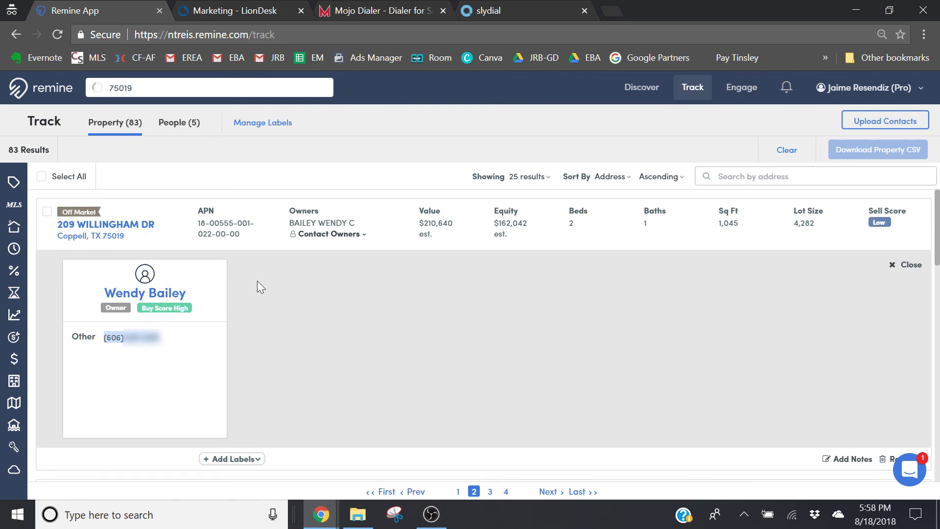
Switch back to the LionDesk Marketing page with the two Remine - Texting tasks
{"action": "left_click", "coordinate": [227, 12]}
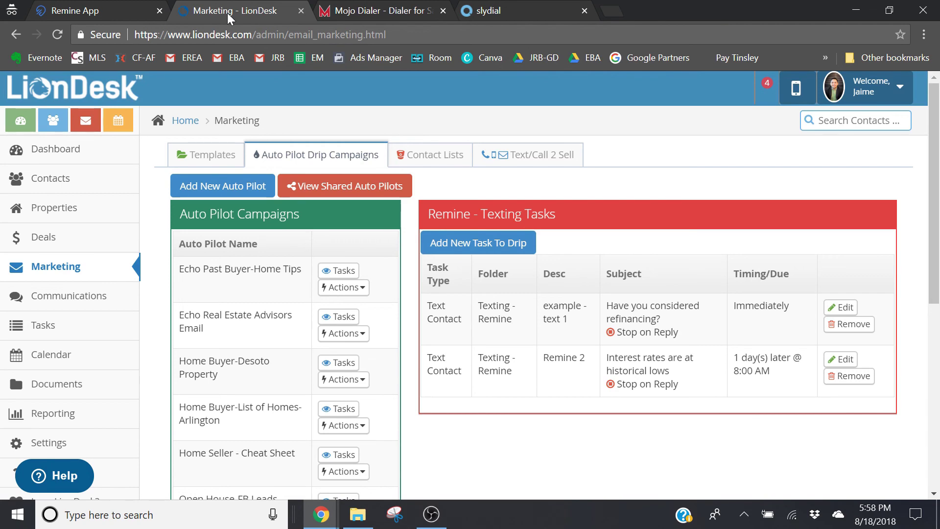
Look over the slydial home page, then bring up the Mojo Dialer Lead Manager site
{"action": "left_click", "coordinate": [490, 9]}
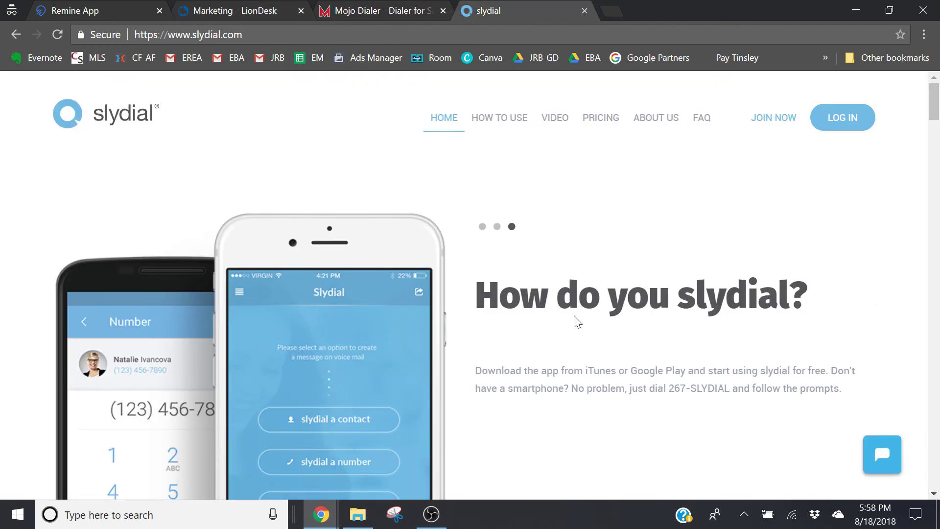
{"action": "left_click", "coordinate": [409, 12]}
{"action": "left_click", "coordinate": [510, 7]}
{"action": "left_click", "coordinate": [367, 7]}
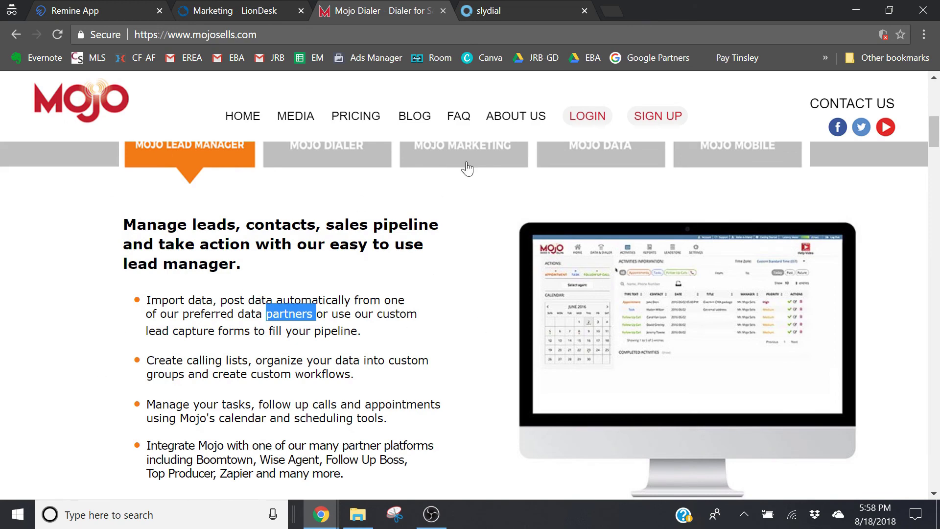
Review Mojo pricing (Lead Manager $10/user, dialers $89 and $139), then return to LionDesk
{"action": "left_click", "coordinate": [370, 126]}
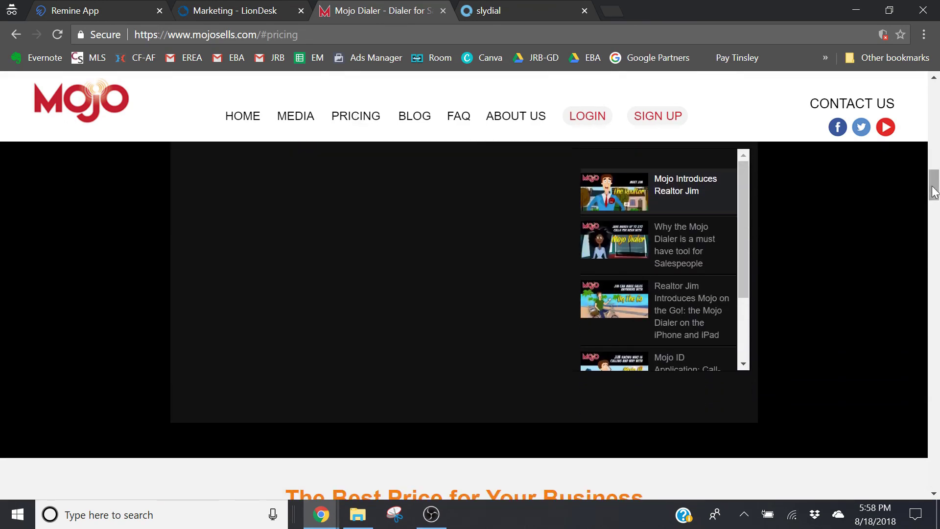
{"action": "left_click_drag", "start_coordinate": [933, 190], "coordinate": [937, 240]}
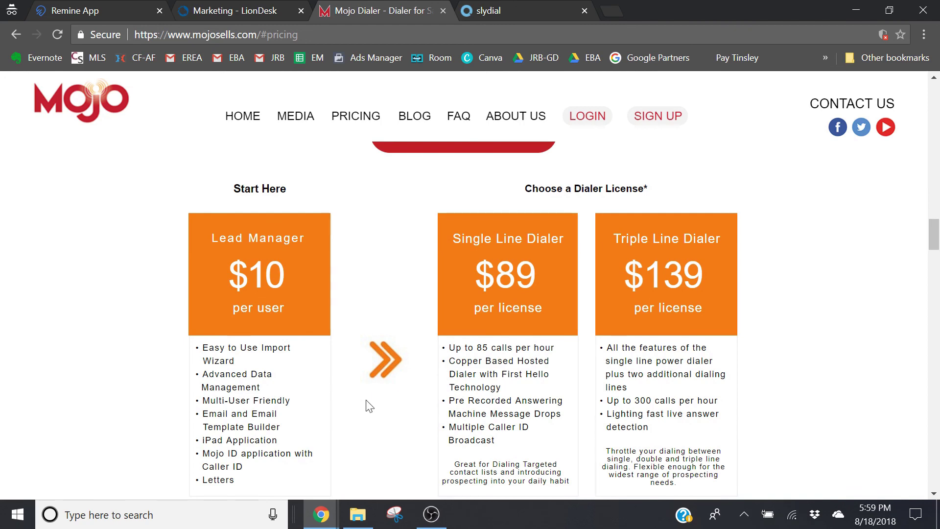
{"action": "left_click", "coordinate": [239, 11]}
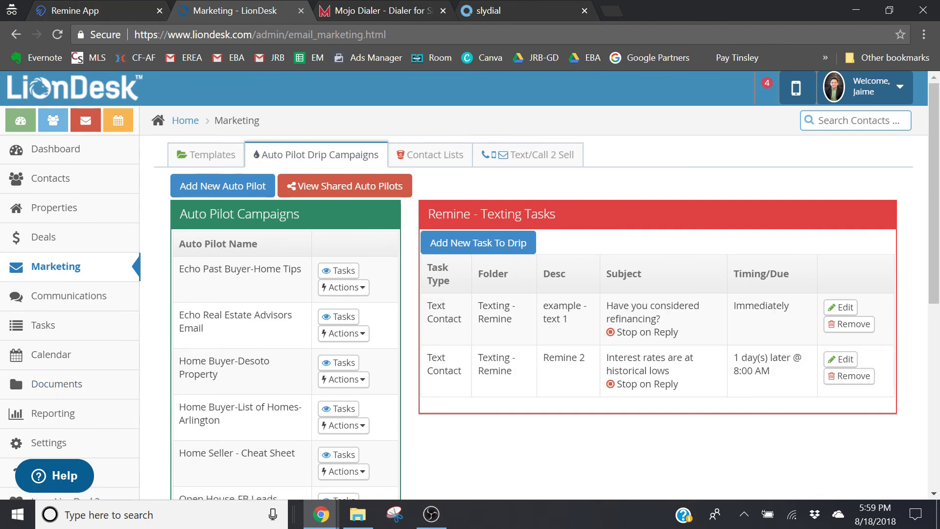
Check the phone number spreadsheet and LionDesk tasks, then return to Remine's Track property list
{"action": "left_click", "coordinate": [120, 7]}
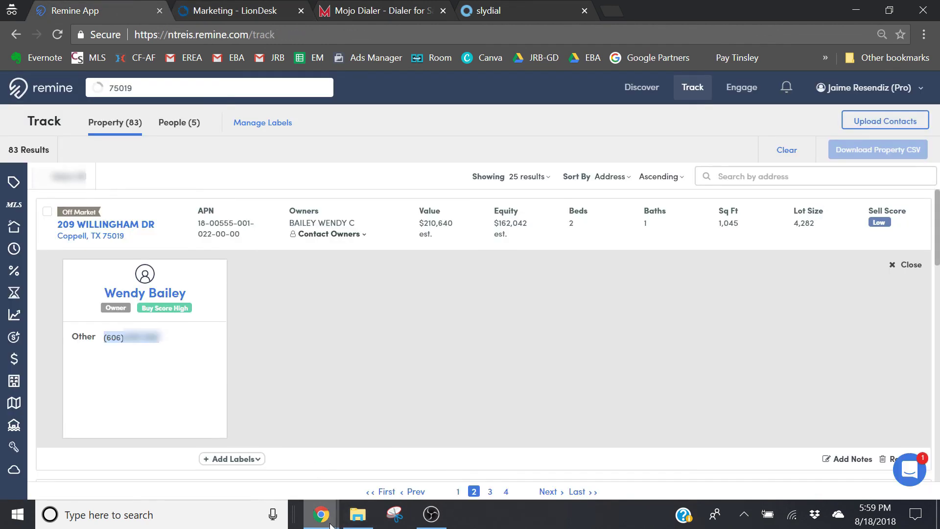
{"action": "mouse_move", "coordinate": [321, 514]}
{"action": "left_click", "coordinate": [259, 491]}
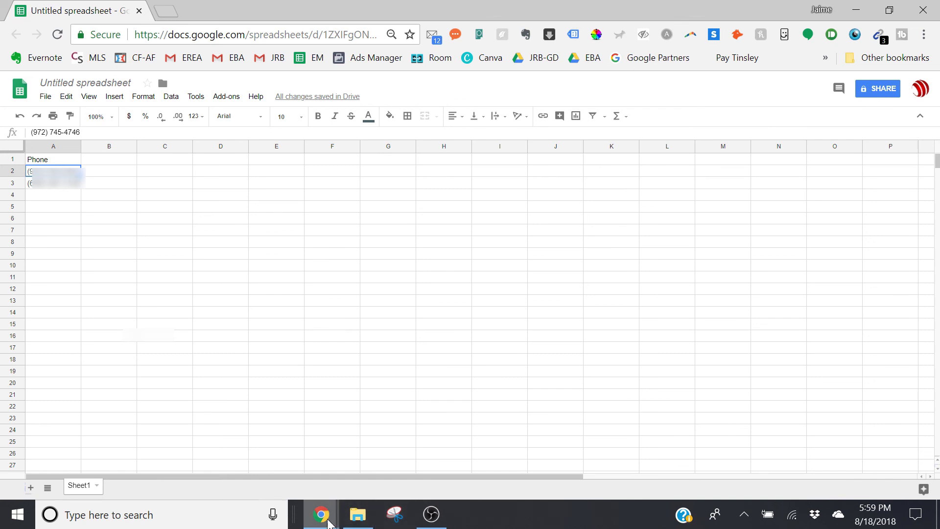
{"action": "left_click", "coordinate": [321, 514]}
{"action": "left_click", "coordinate": [397, 480]}
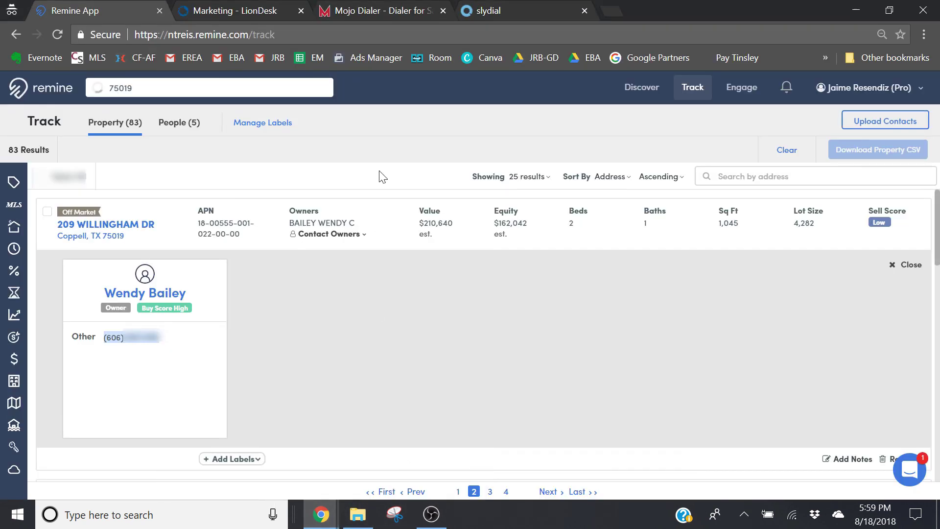
{"action": "left_click", "coordinate": [219, 6]}
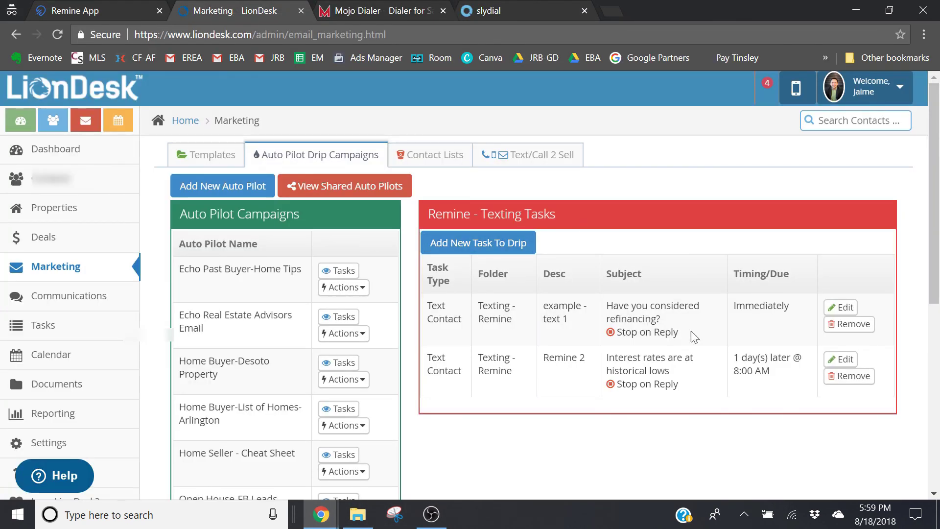
{"action": "left_click", "coordinate": [99, 7]}
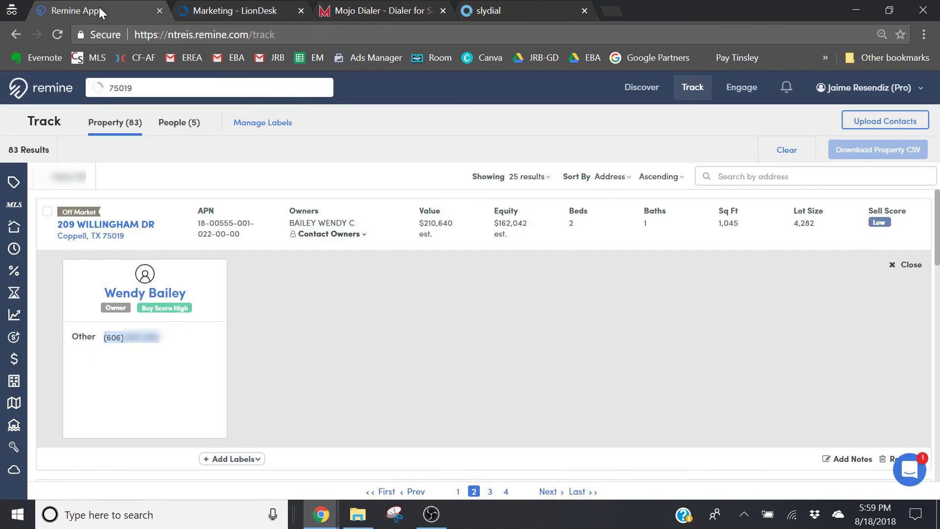